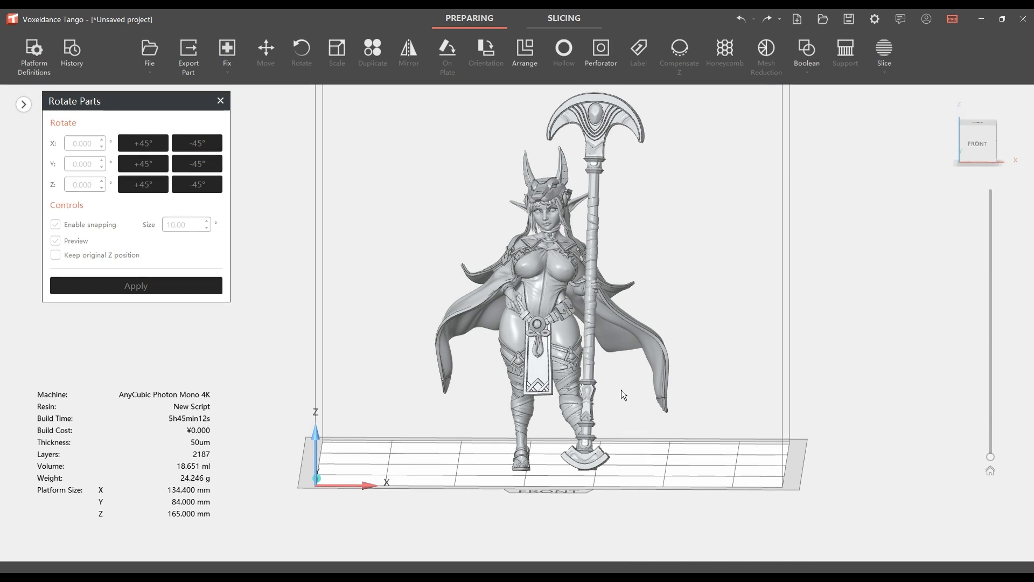
Select the horned figurine and open the Scale tool to check its Z size
right_drag(657, 401, 665, 419)
middle_drag(665, 419, 648, 467)
right_drag(649, 467, 670, 449)
click(529, 285)
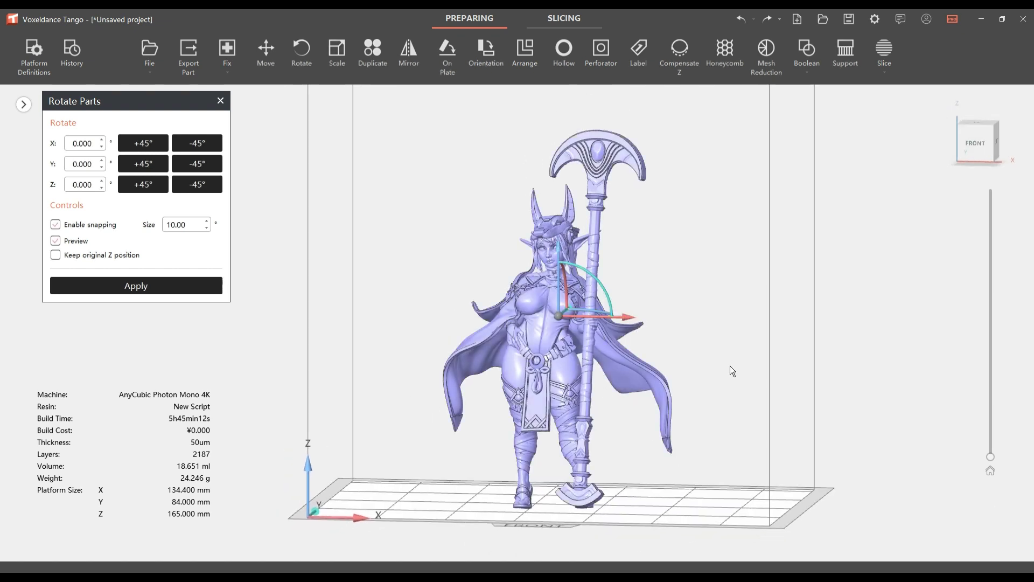
right_drag(731, 372, 731, 389)
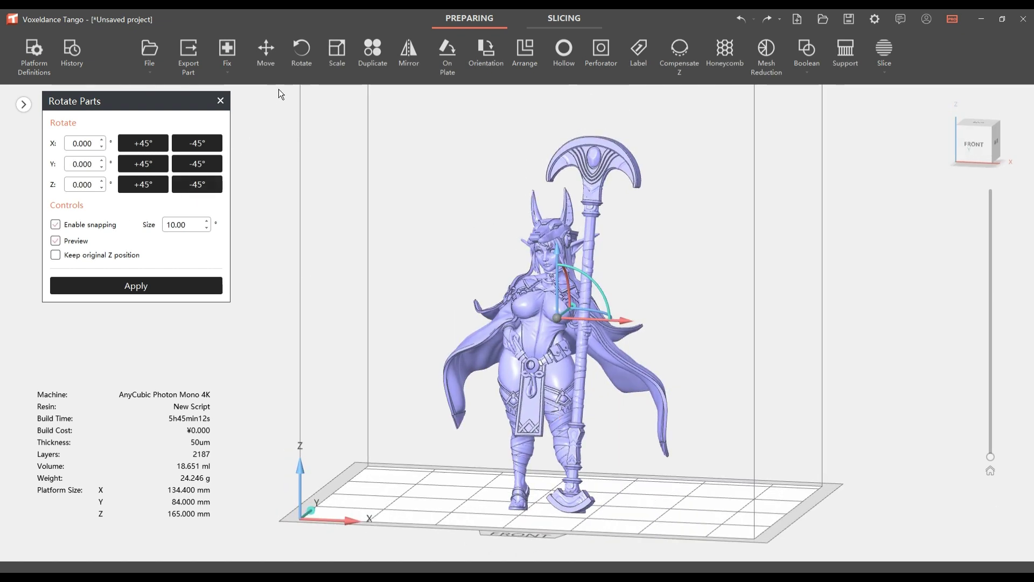
click(328, 50)
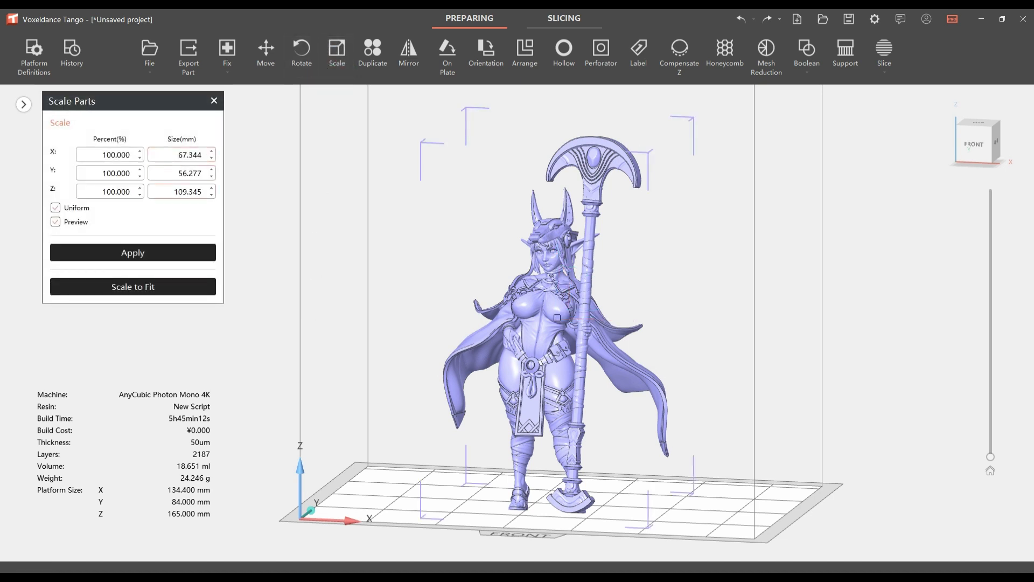
drag(173, 192, 202, 192)
Examine the unsupported figurine from several sides and up close around its upper body and cape
right_drag(735, 332, 525, 325)
right_drag(762, 327, 854, 287)
right_drag(931, 464, 823, 389)
middle_drag(820, 384, 615, 484)
right_drag(615, 484, 676, 423)
middle_drag(677, 423, 661, 429)
right_drag(664, 434, 662, 407)
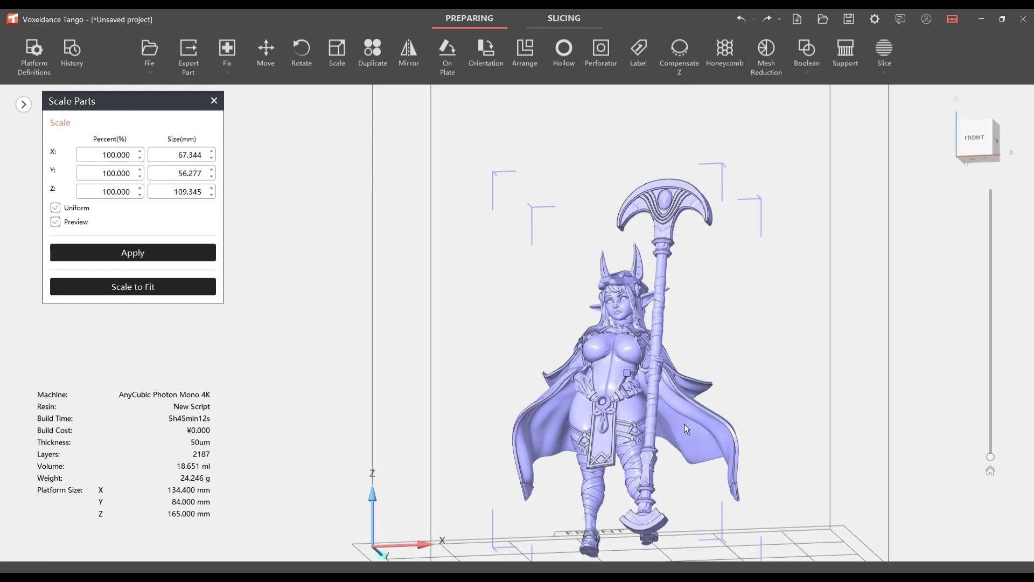
scroll(678, 418, up, 5)
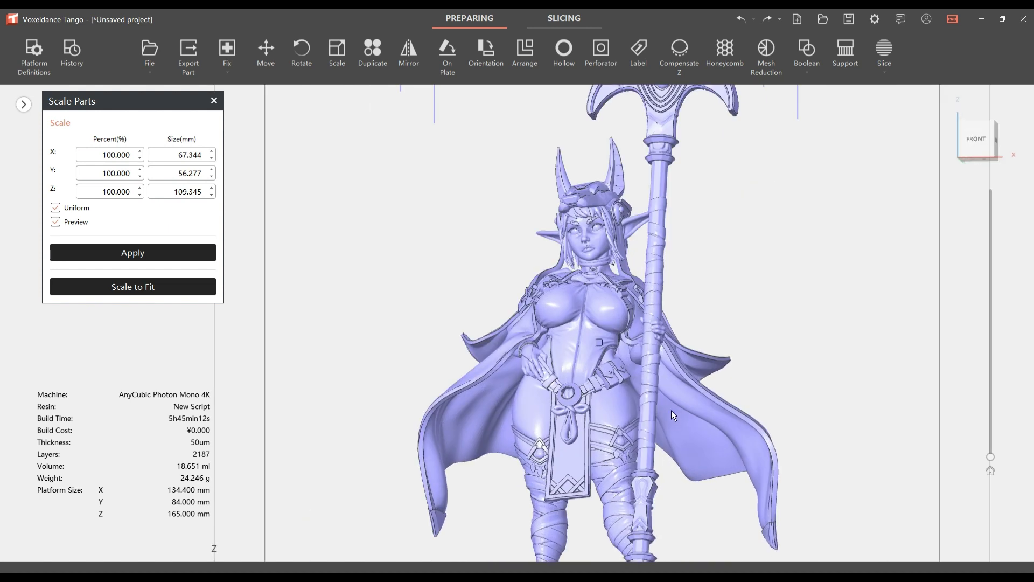
middle_drag(672, 411, 689, 430)
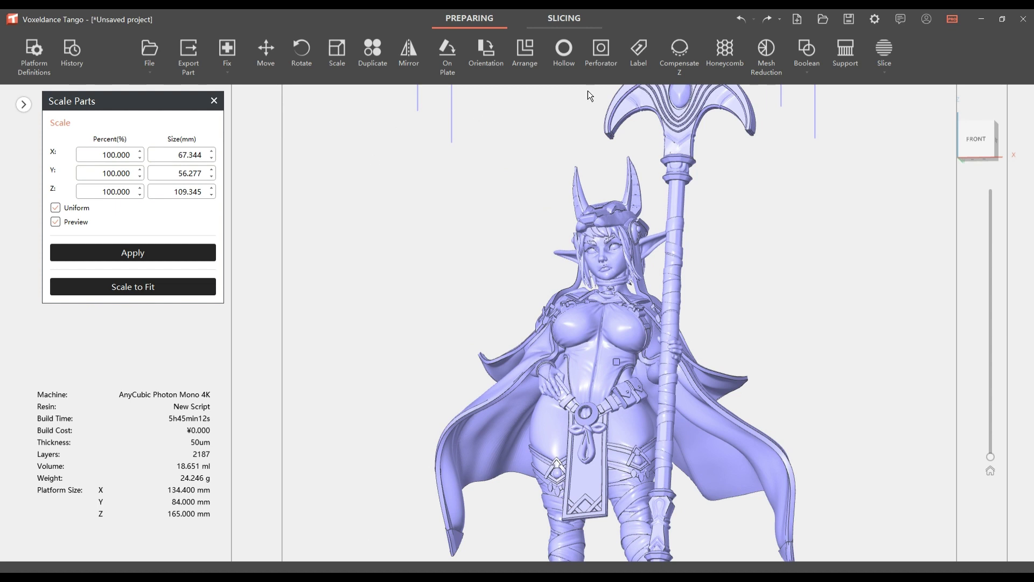
Generate auto supports for the figurine with the Smart support-Miniature-100mm script
click(856, 61)
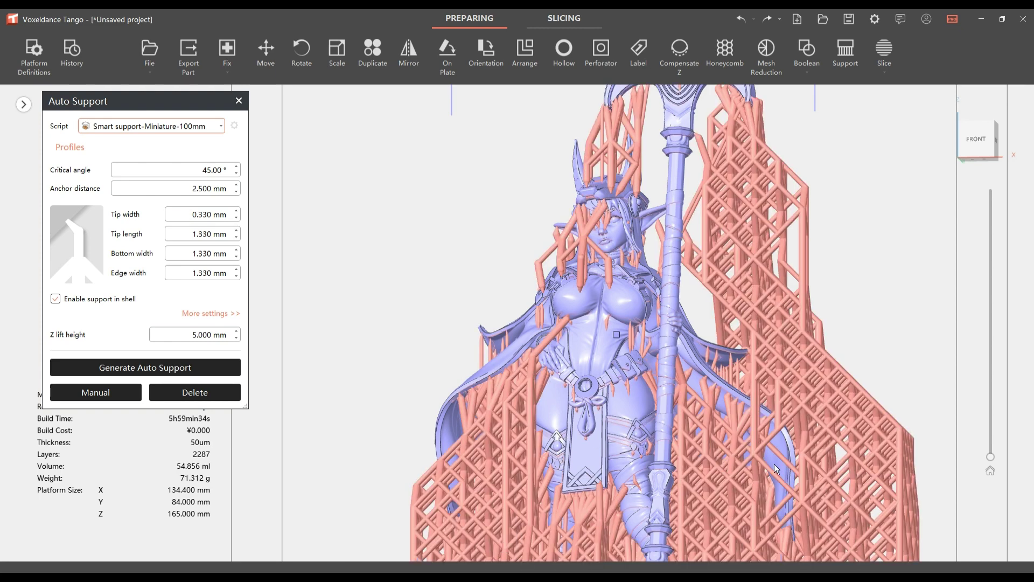
Examine the Miniature-100mm supports from the front, the back and beneath the build plate
right_drag(587, 270, 765, 260)
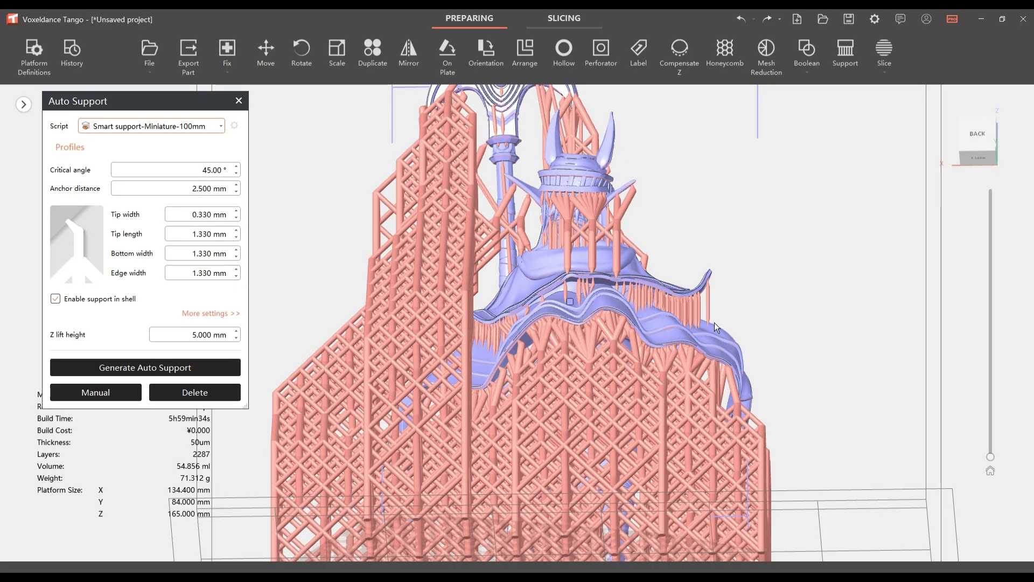
right_drag(714, 322, 315, 328)
scroll(629, 389, up, 5)
right_drag(660, 386, 593, 404)
scroll(586, 411, up, 1)
right_drag(856, 319, 599, 383)
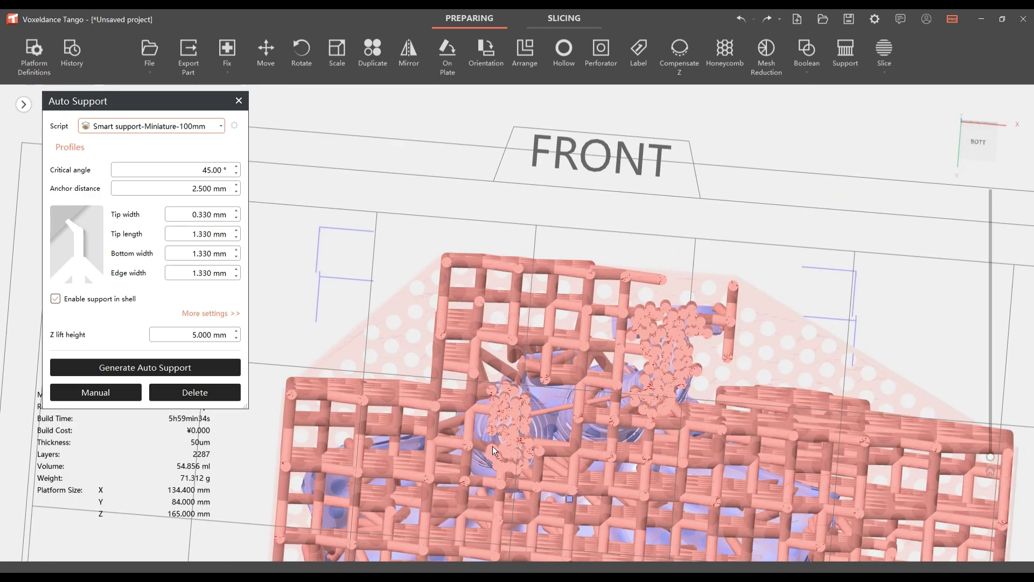
scroll(687, 283, down, 3)
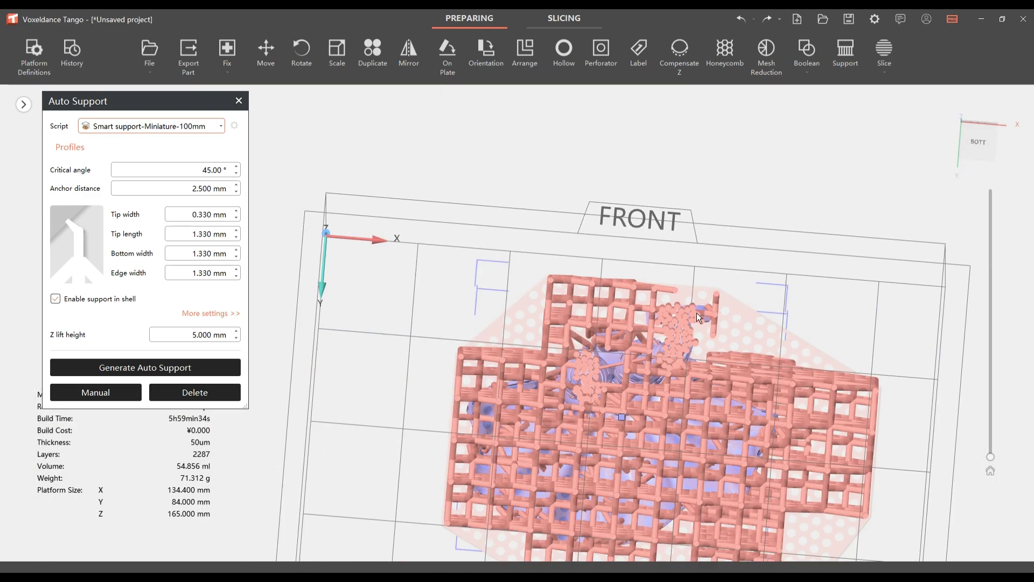
Regenerate the auto supports with the Smart support-Figure script, deleting the current supports
right_drag(698, 314, 729, 422)
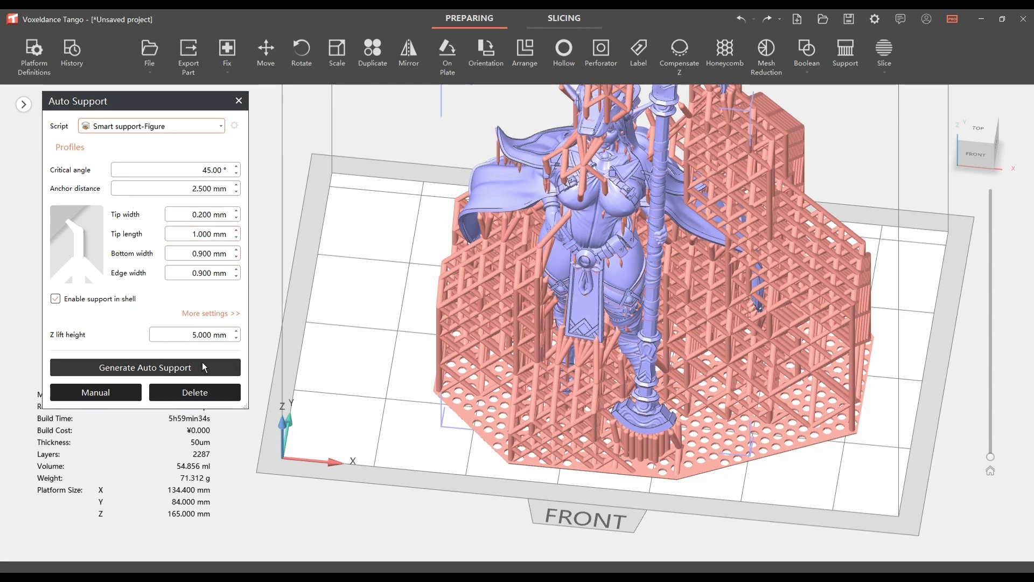
click(145, 371)
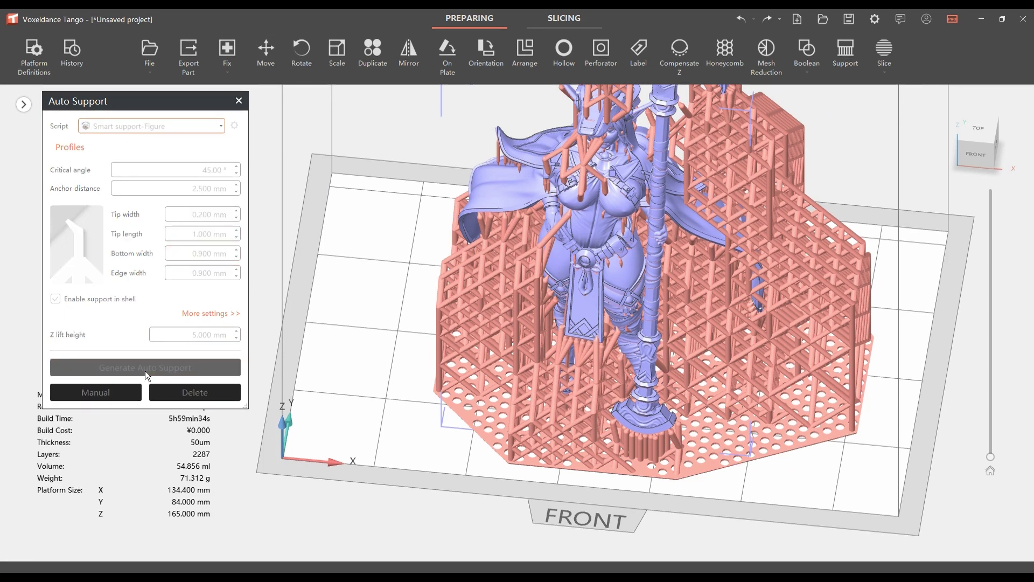
click(450, 321)
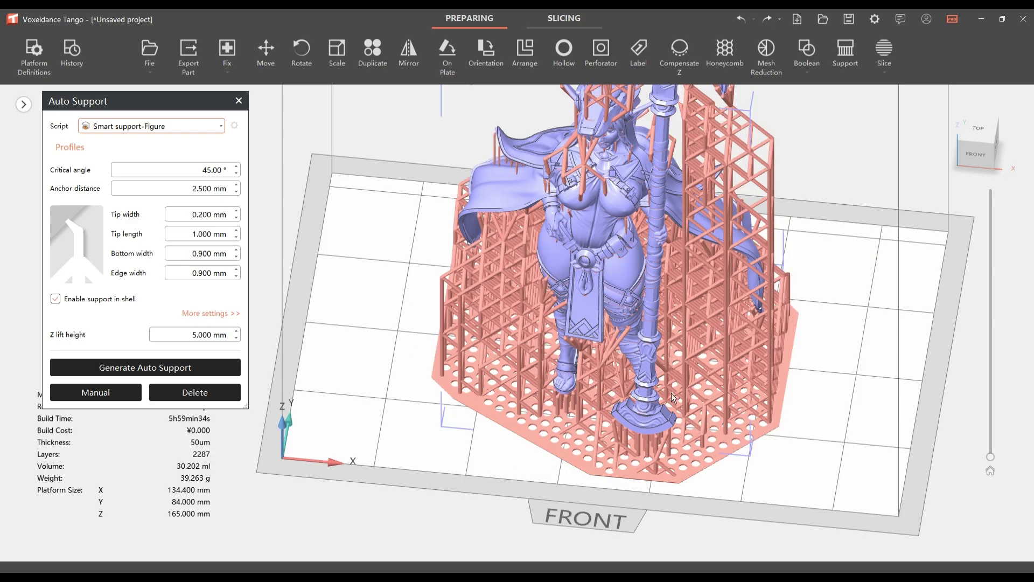
Examine the Figure supports under the feet and staff base, around the legs and across the whole figurine
right_drag(652, 453, 647, 329)
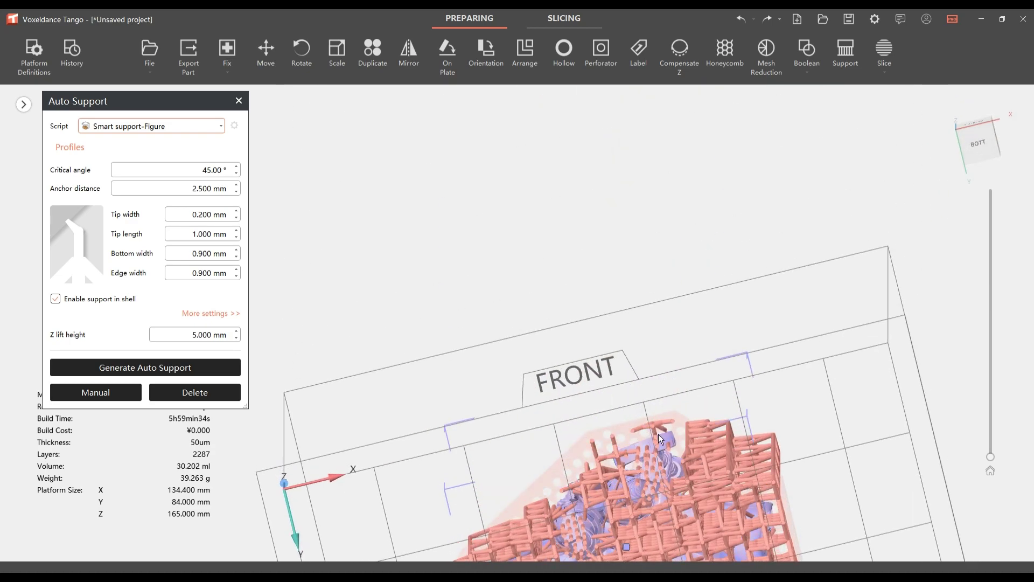
scroll(658, 435, up, 10)
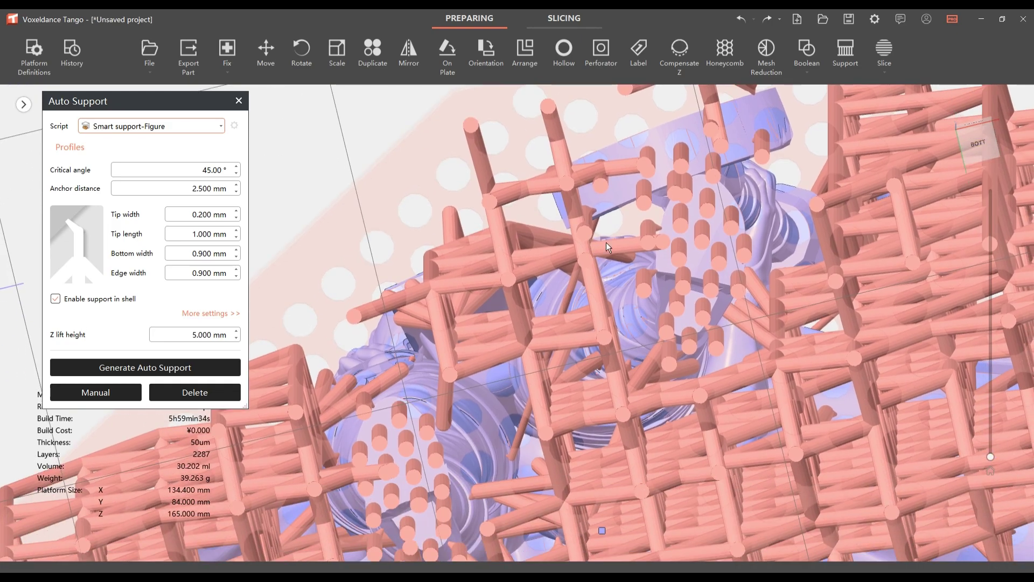
right_drag(648, 359, 516, 264)
scroll(655, 324, down, 3)
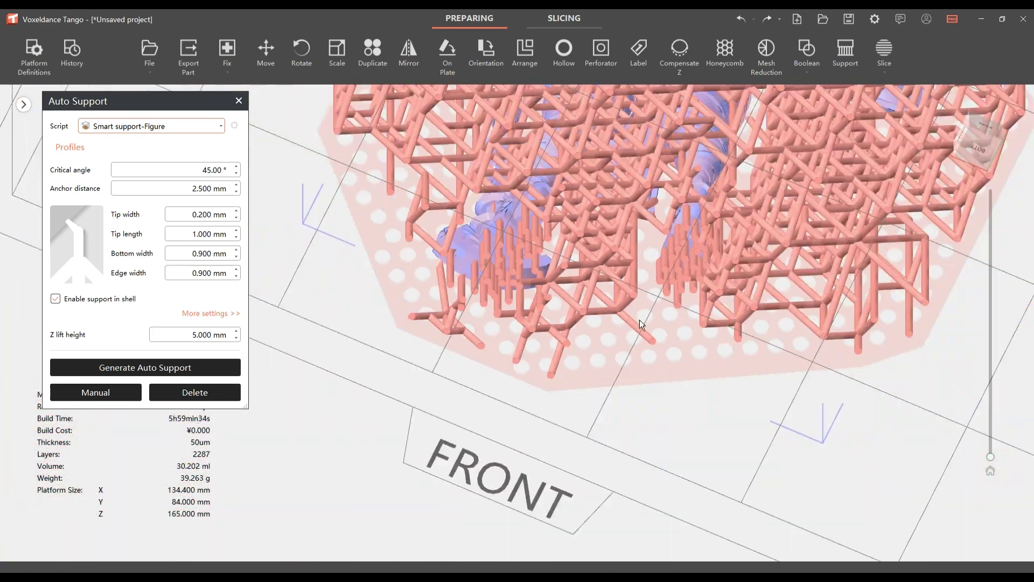
right_drag(655, 325, 596, 377)
right_drag(601, 277, 658, 340)
middle_drag(658, 341, 679, 334)
right_drag(795, 388, 776, 389)
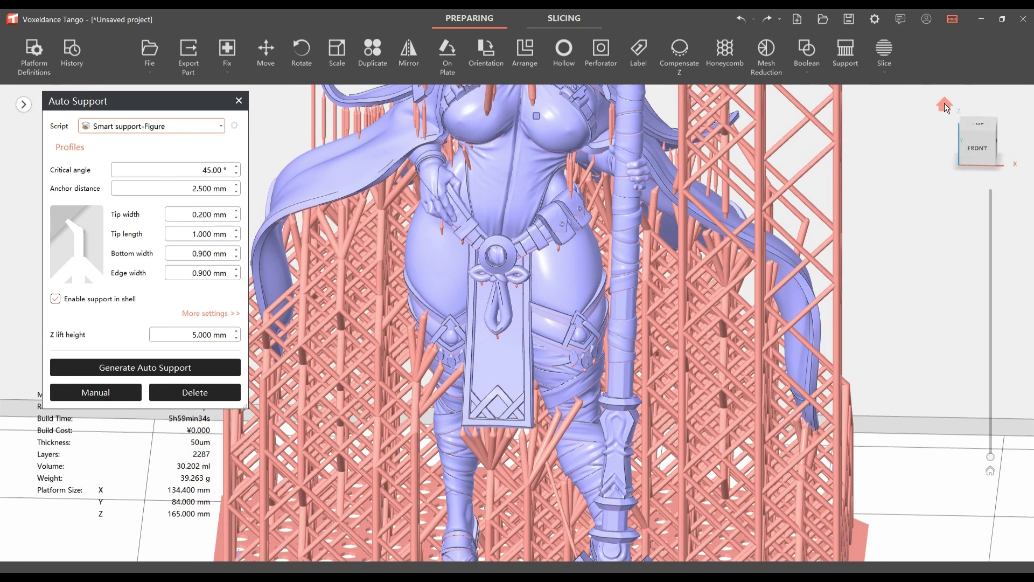
click(945, 103)
scroll(838, 231, down, 5)
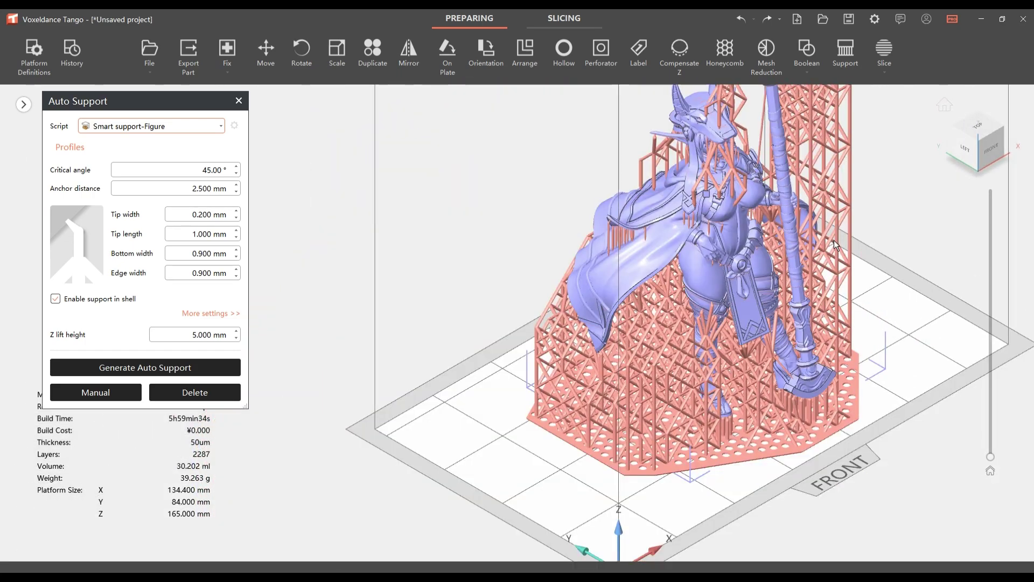
right_drag(835, 271, 795, 270)
middle_drag(795, 270, 628, 351)
right_drag(629, 350, 609, 325)
middle_drag(674, 328, 721, 429)
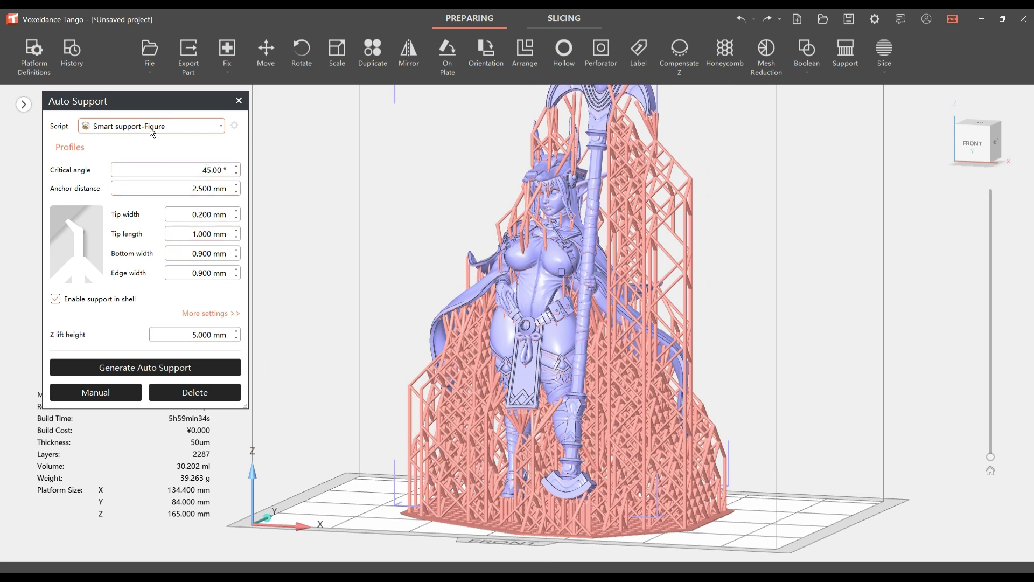
Compare the settings of the Smart support-Miniature-30mm, Miniature-100mm and Figure scripts
click(173, 264)
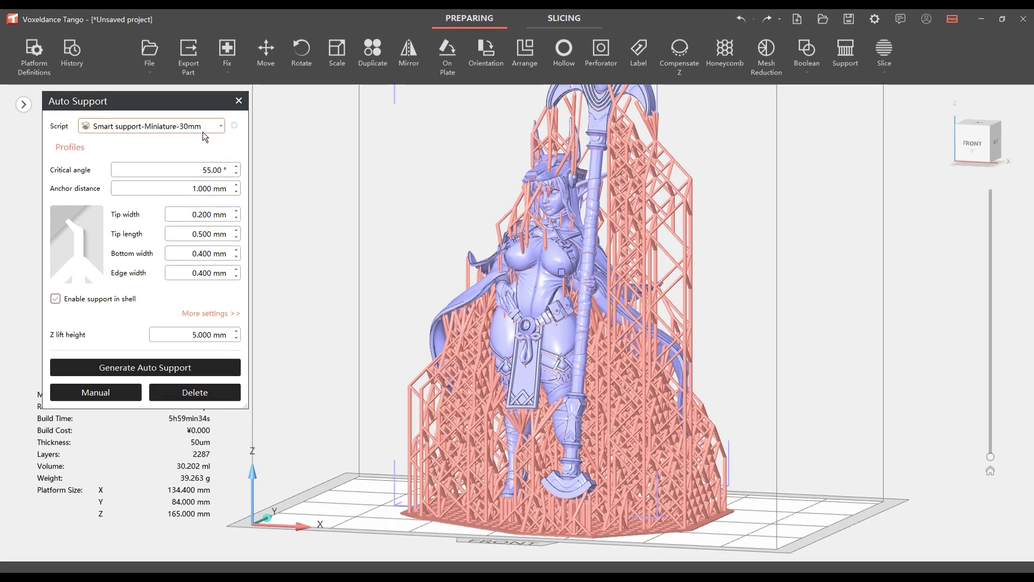
scroll(204, 130, down, 1)
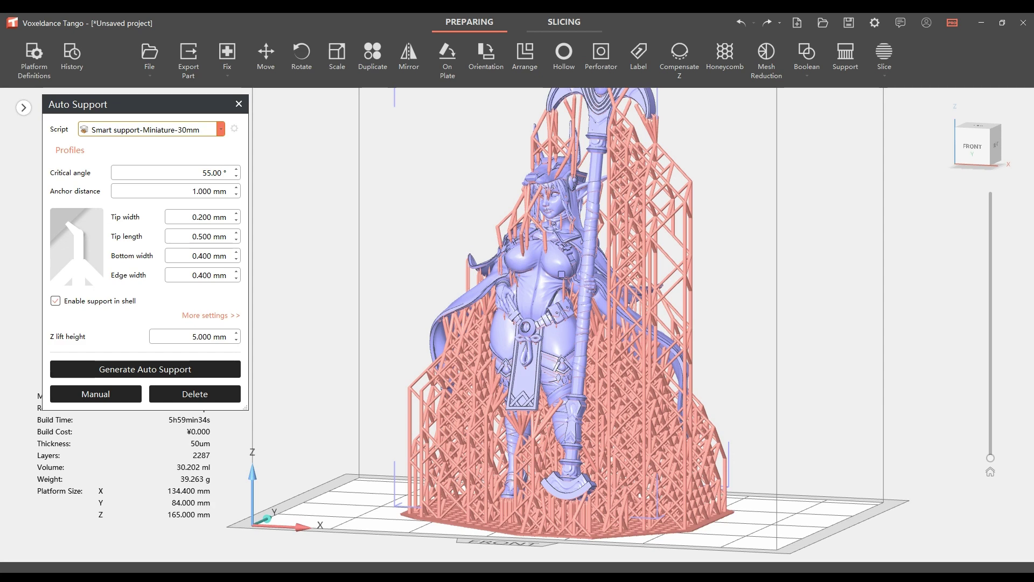
click(167, 244)
click(171, 129)
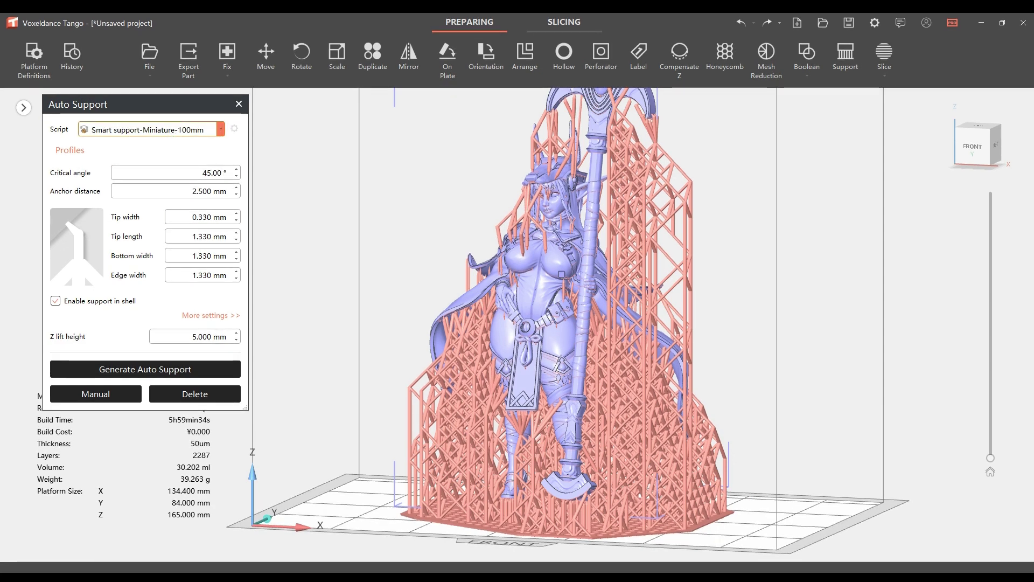
scroll(118, 135, up, 1)
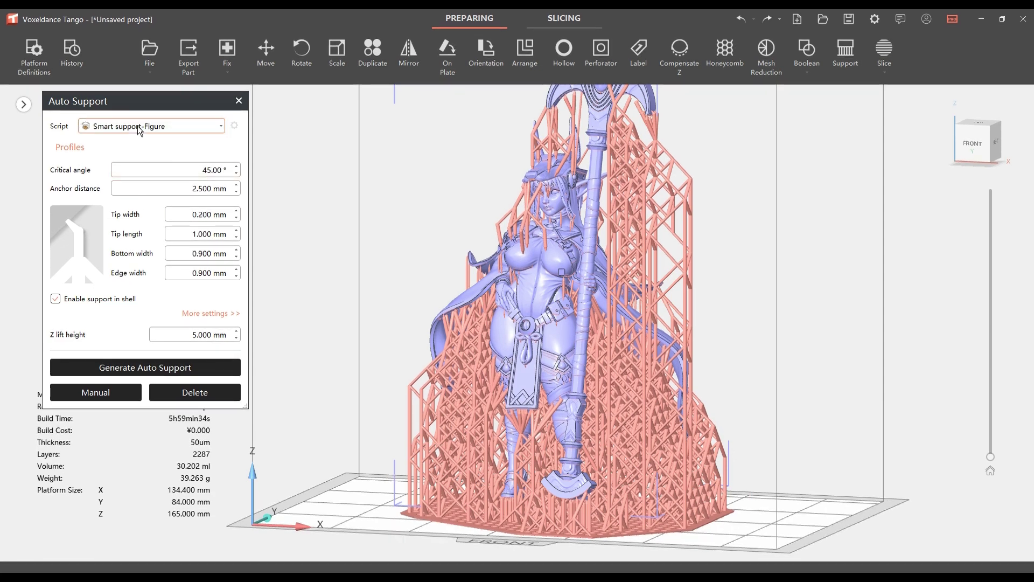
Regenerate the auto supports with the Smart support script, deleting the current supports
scroll(140, 134, up, 1)
click(173, 368)
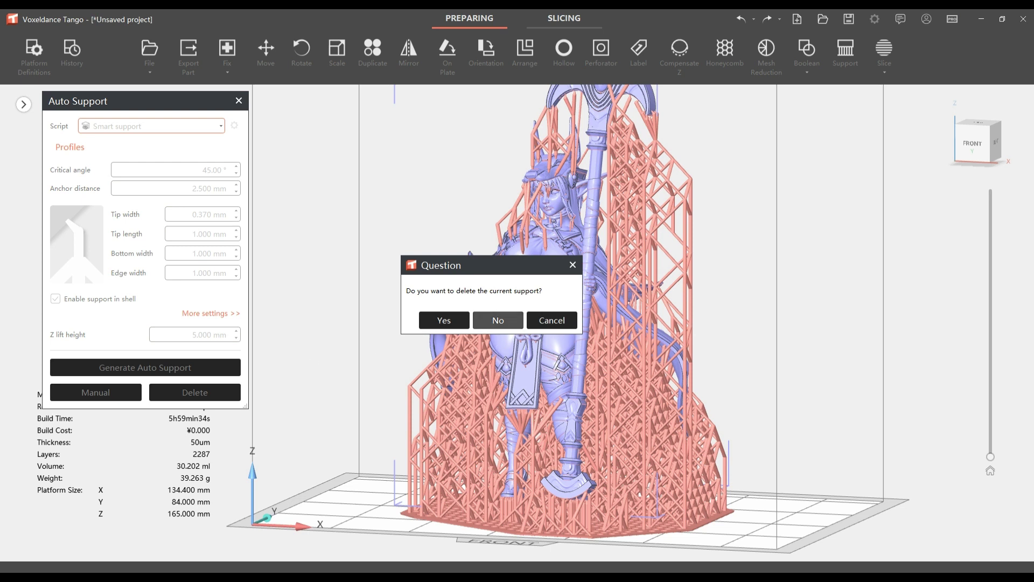
click(431, 320)
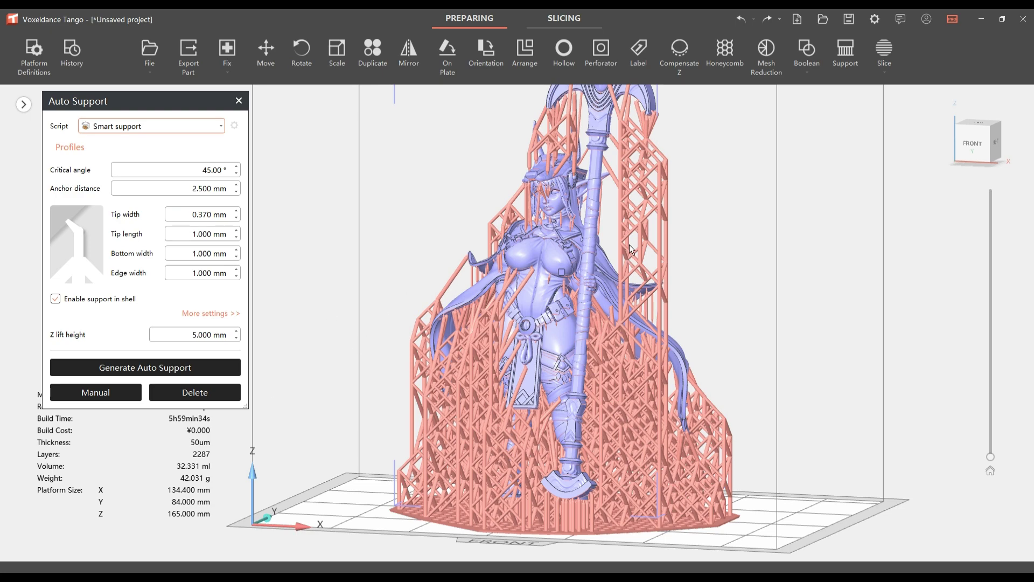
Examine the Smart support result around the head and torso and across the whole figurine
scroll(629, 245, up, 5)
right_drag(521, 217, 678, 404)
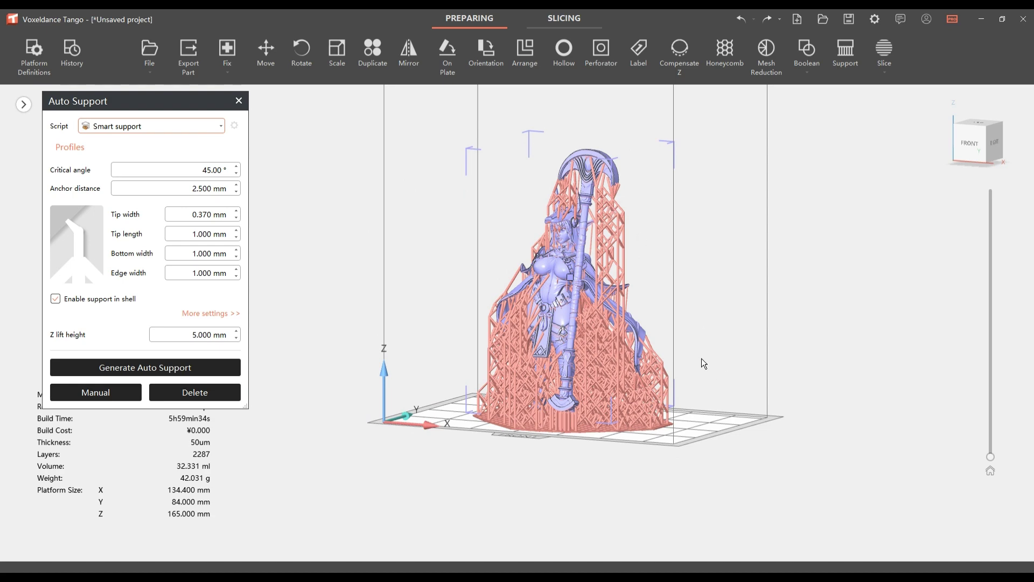
scroll(704, 364, up, 6)
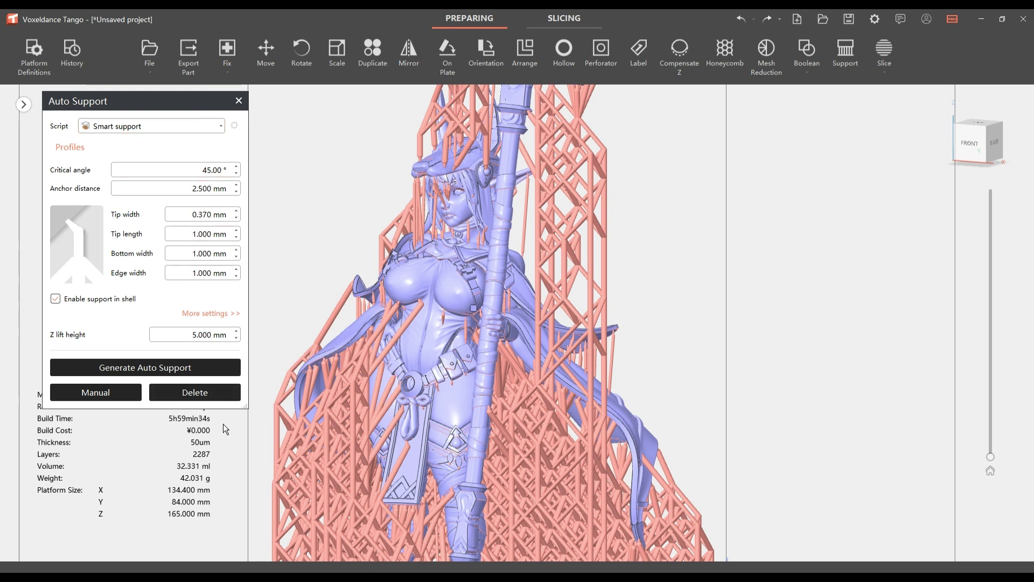
click(184, 373)
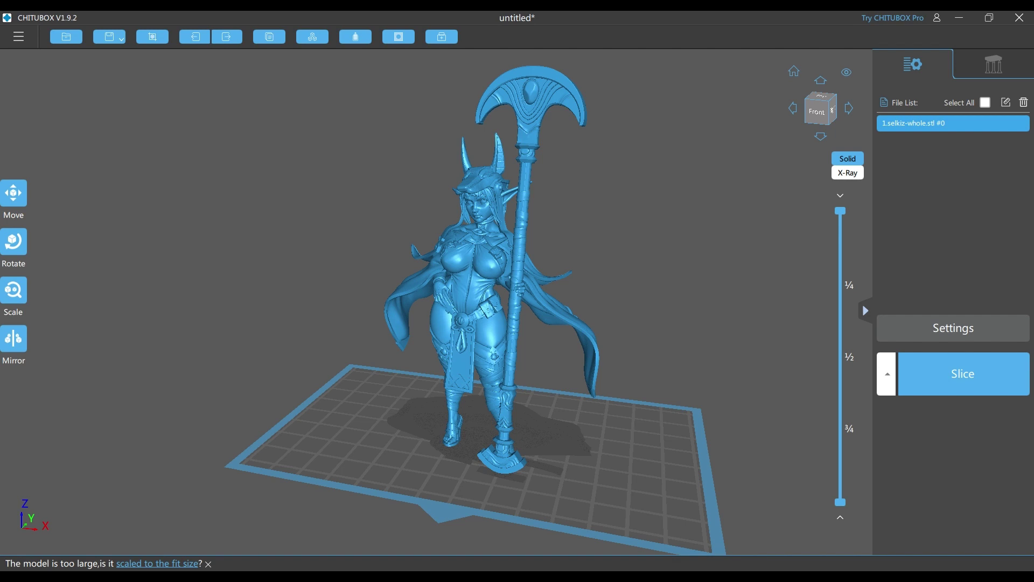
Switch to CHITUBOX, open support editing for the selkiz-whole figurine and choose the Medium support preset
click(993, 64)
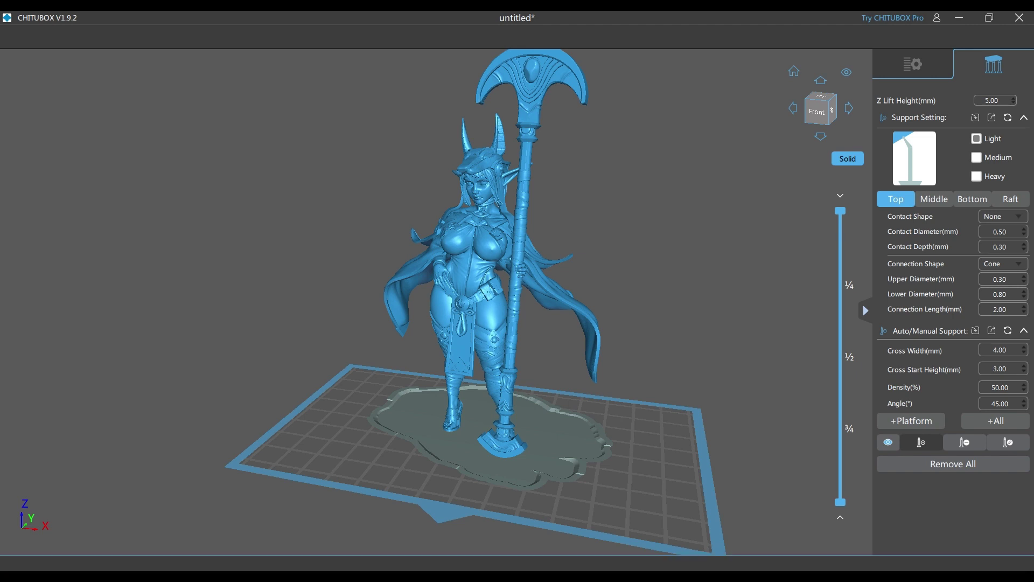
right_drag(476, 313, 512, 313)
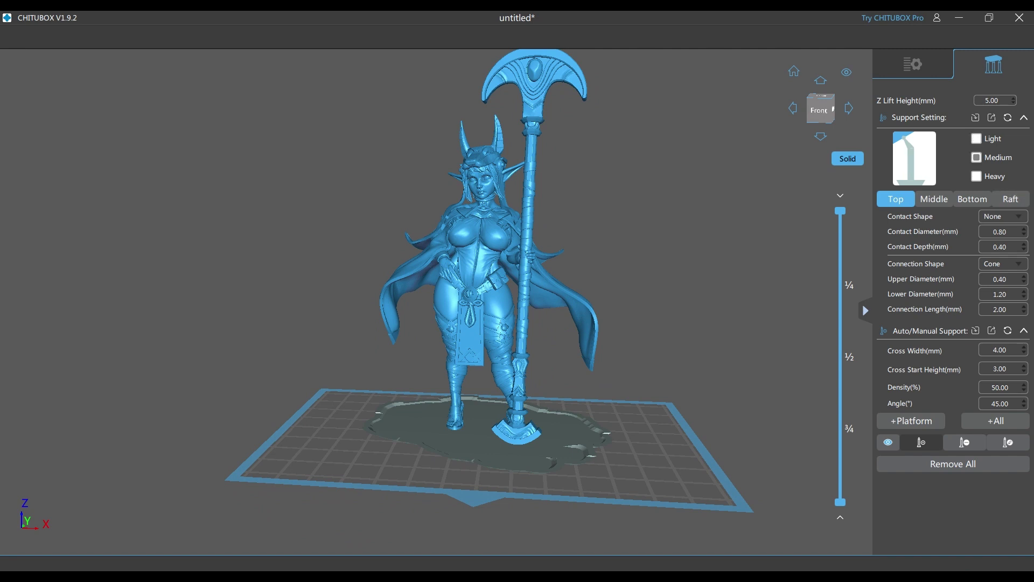
mouse_move(916, 278)
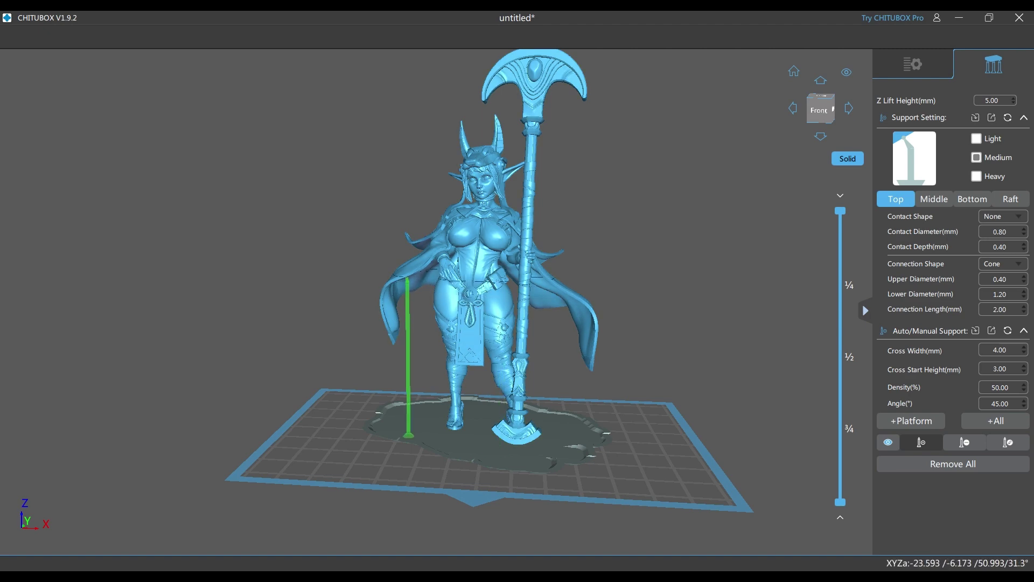
Add a manual medium support to the outer side of the figurine's right thigh and inspect its contact point
right_drag(463, 349, 571, 305)
scroll(479, 298, up, 9)
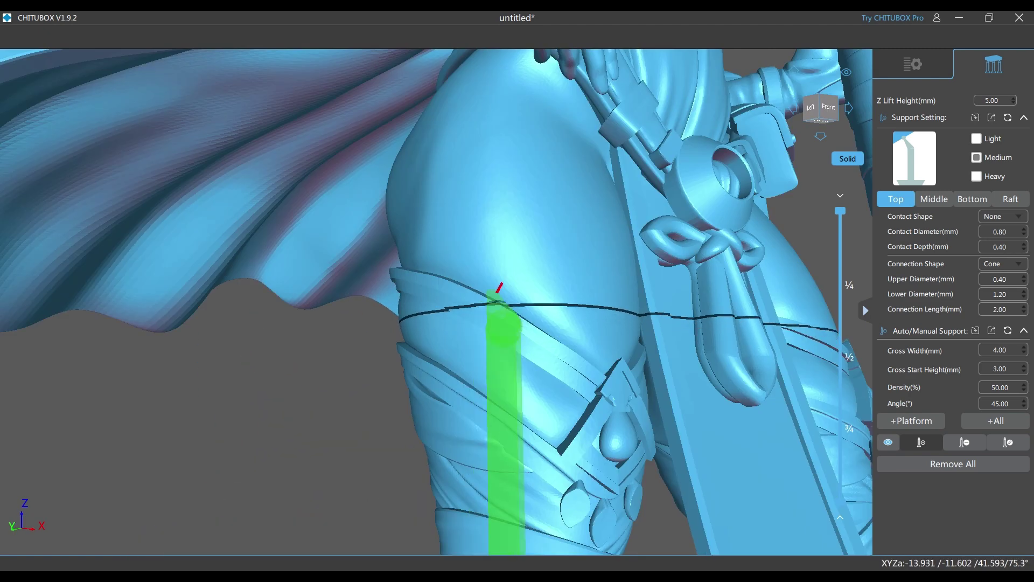
click(452, 264)
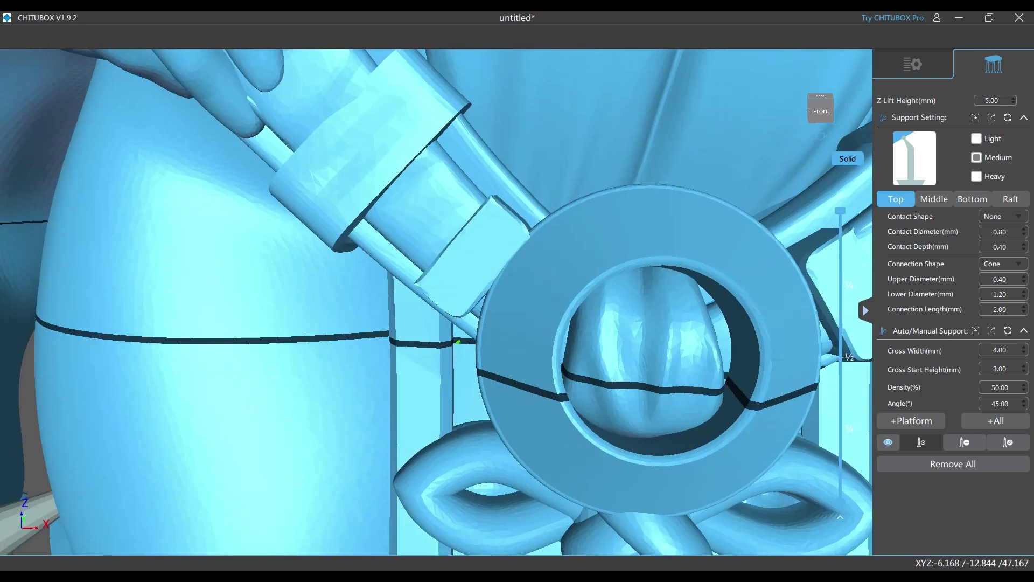
middle_drag(410, 342, 430, 328)
scroll(400, 339, down, 5)
right_drag(400, 339, 410, 301)
scroll(464, 331, up, 6)
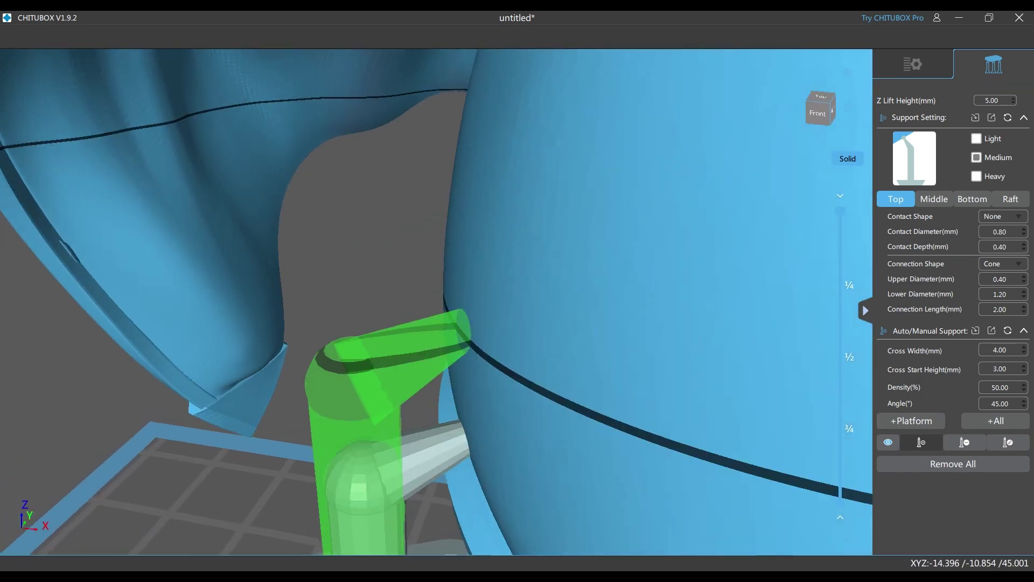
middle_drag(464, 331, 481, 283)
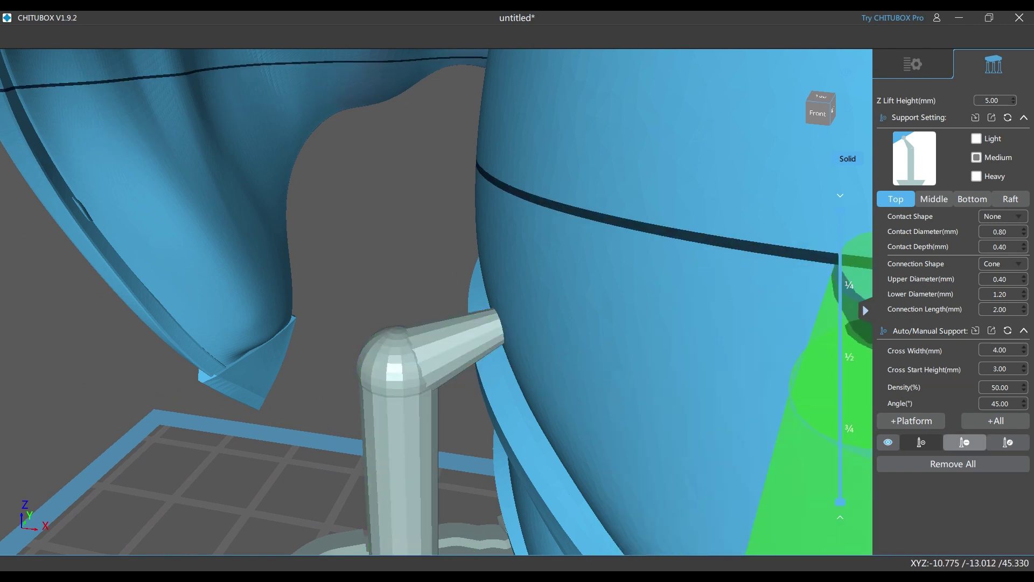
Remove all supports from the figurine
click(964, 442)
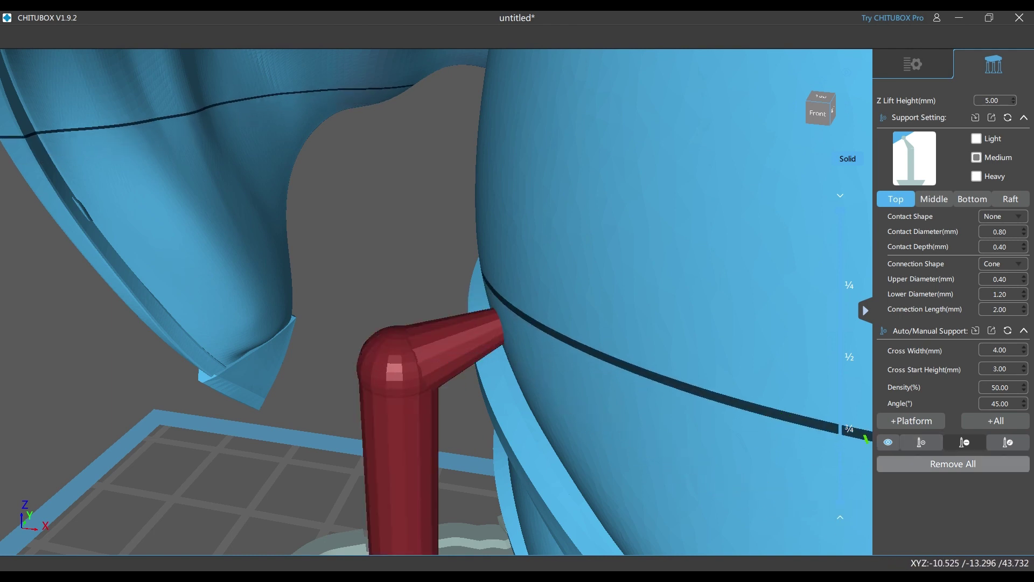
click(953, 464)
scroll(775, 372, down, 8)
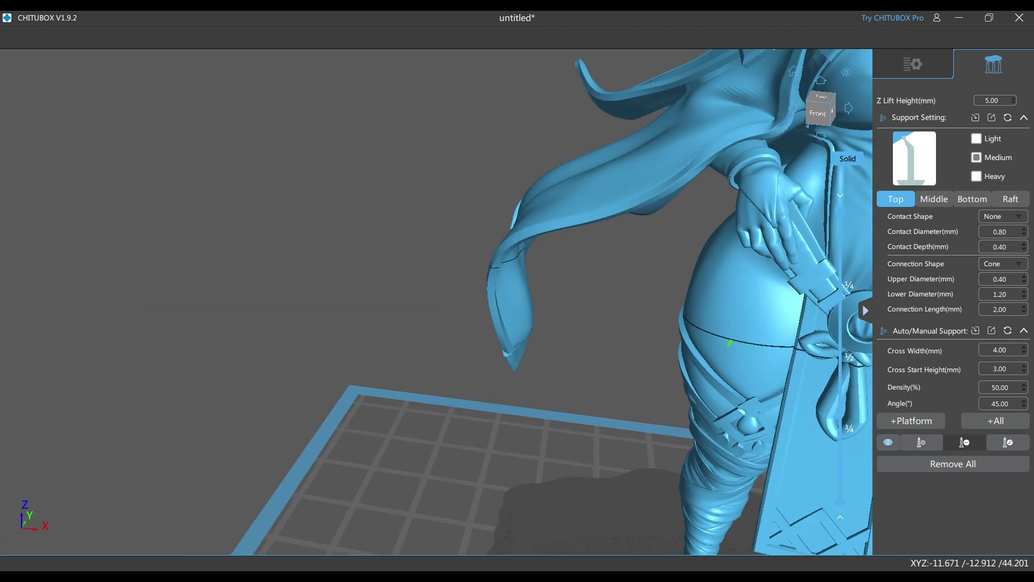
middle_drag(827, 380, 402, 324)
right_drag(401, 325, 446, 317)
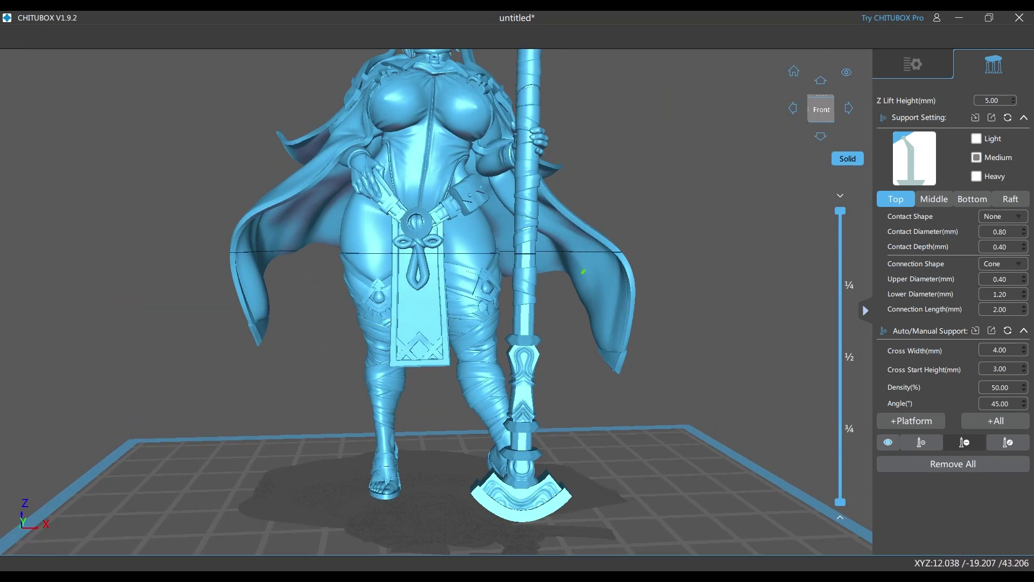
Add a manual support with the Light preset beneath the figurine's buttock and inspect its contact point
click(921, 441)
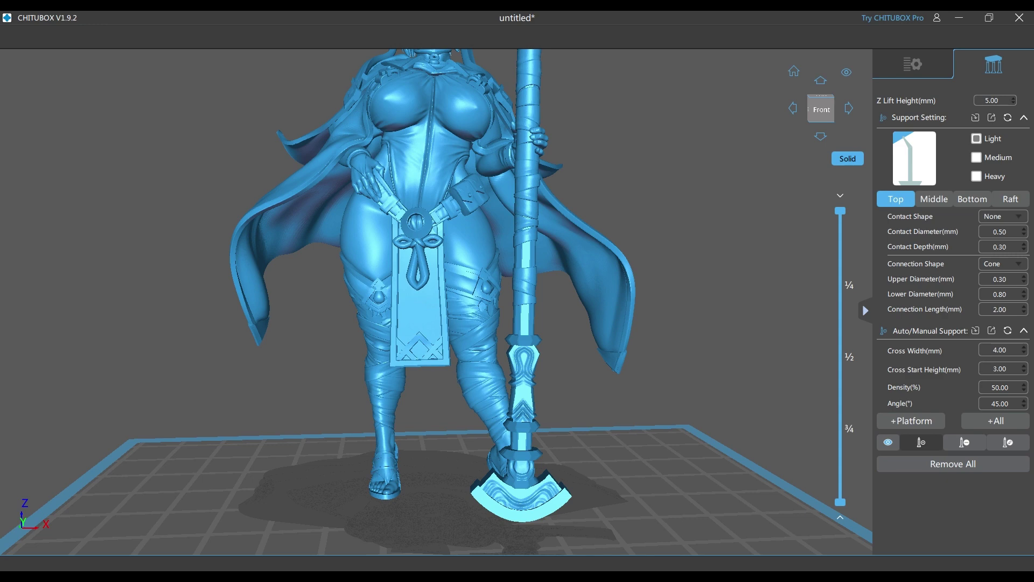
right_drag(458, 358, 245, 299)
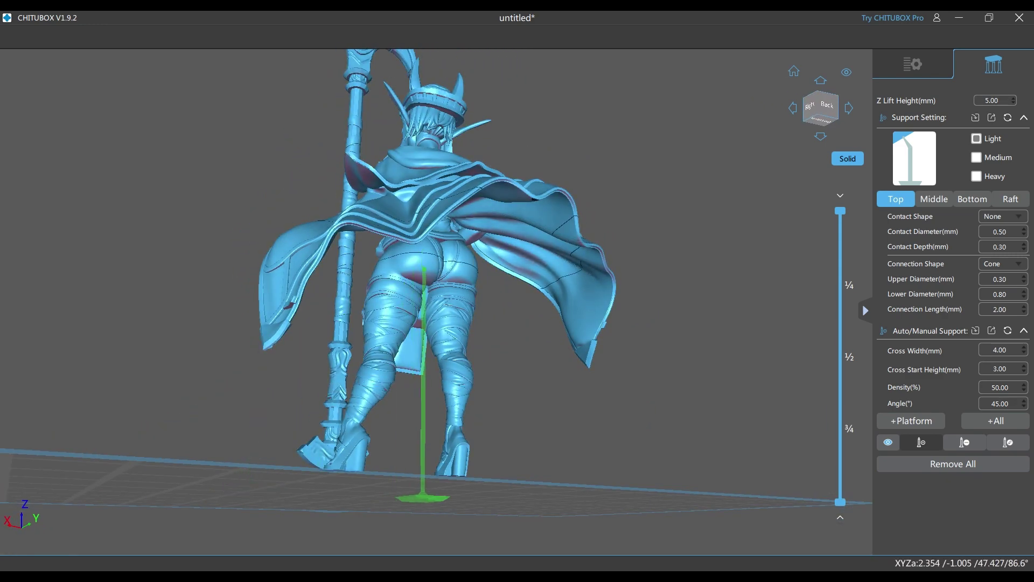
click(425, 278)
scroll(429, 286, up, 8)
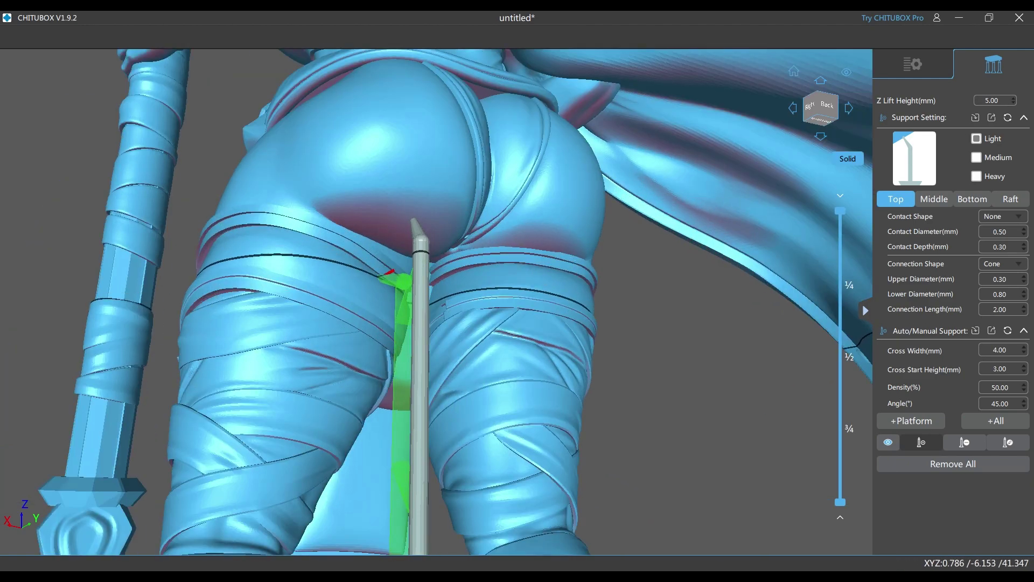
right_drag(383, 278, 422, 264)
scroll(422, 263, up, 5)
scroll(437, 317, down, 4)
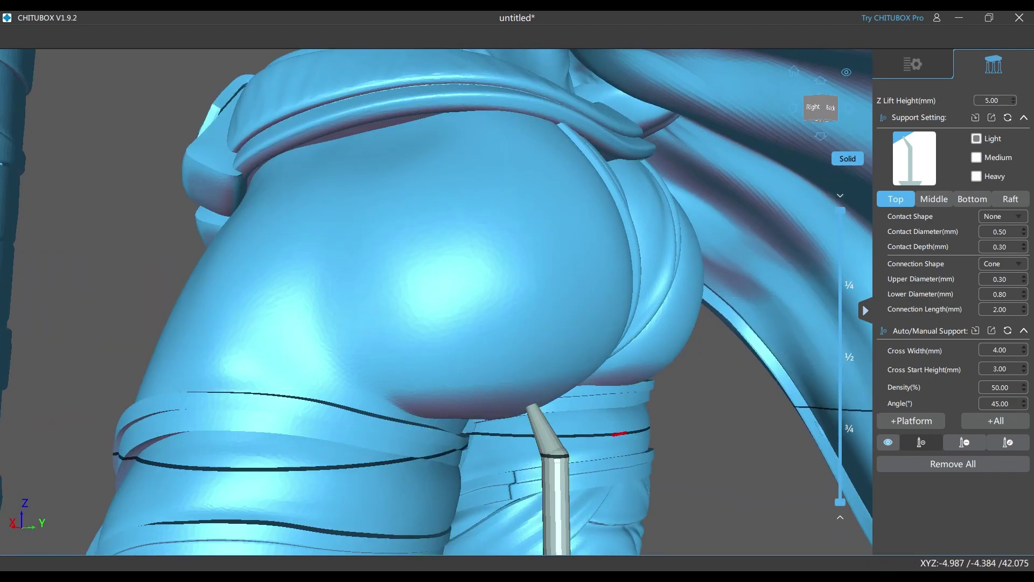
middle_drag(641, 429, 412, 229)
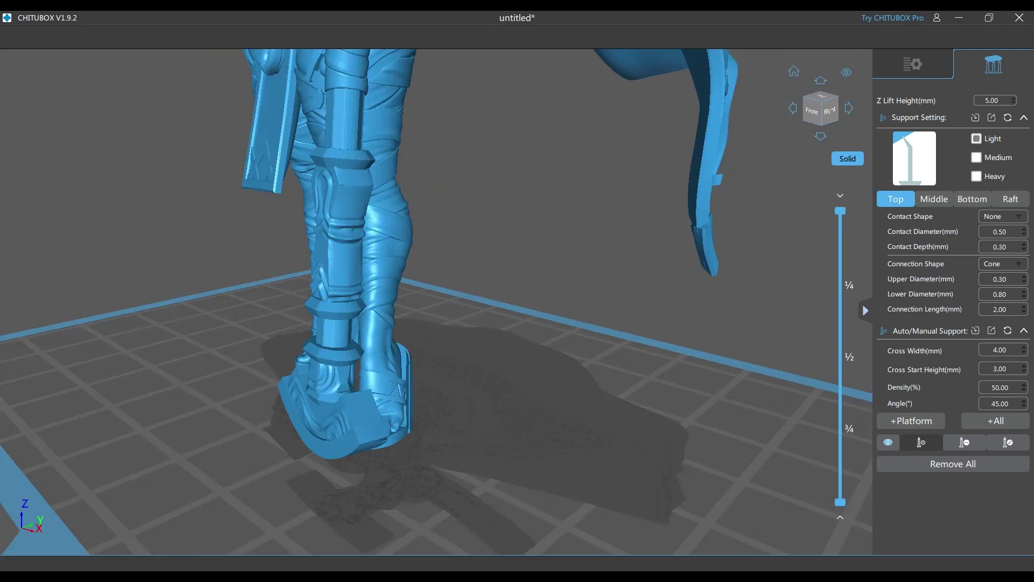
Generate automatic supports over the entire figurine with the Light preset, including areas that do not rise from the platform
scroll(571, 280, down, 8)
right_drag(538, 258, 576, 243)
middle_drag(576, 242, 574, 302)
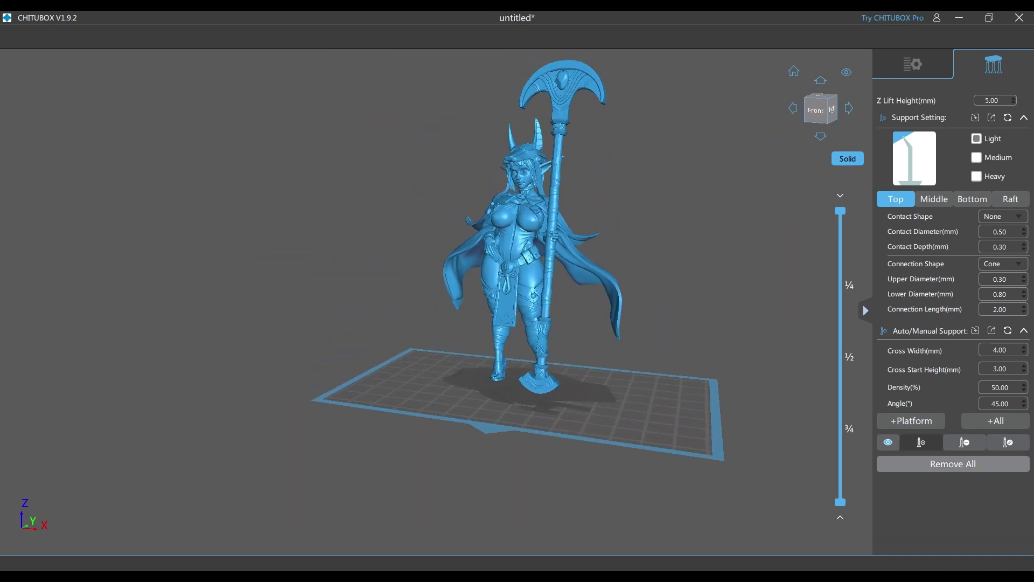
click(995, 421)
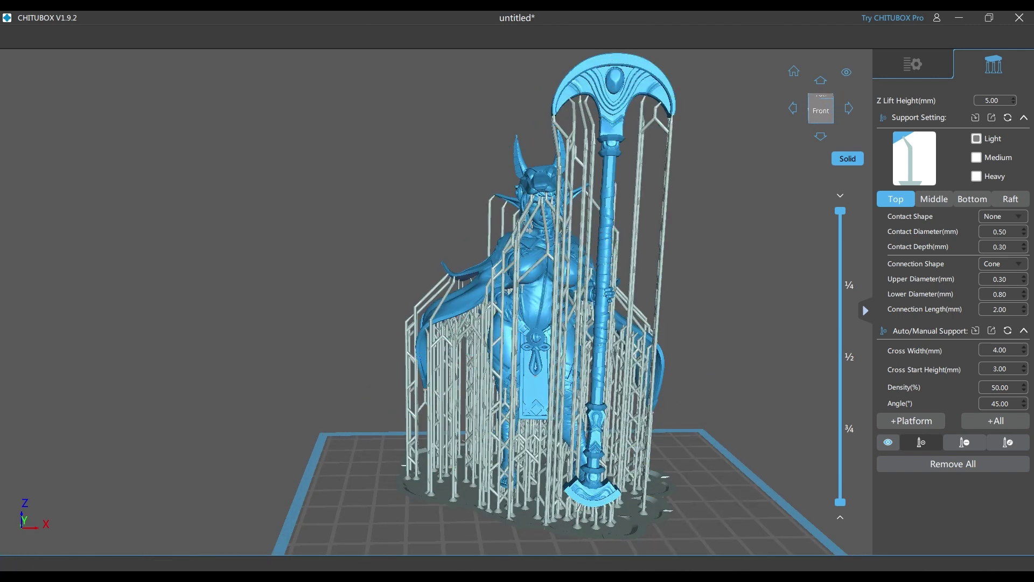
Examine the automatic light supports beneath the cloak and legs and around the whole figurine
right_drag(754, 412, 509, 344)
scroll(509, 345, up, 6)
scroll(530, 291, down, 7)
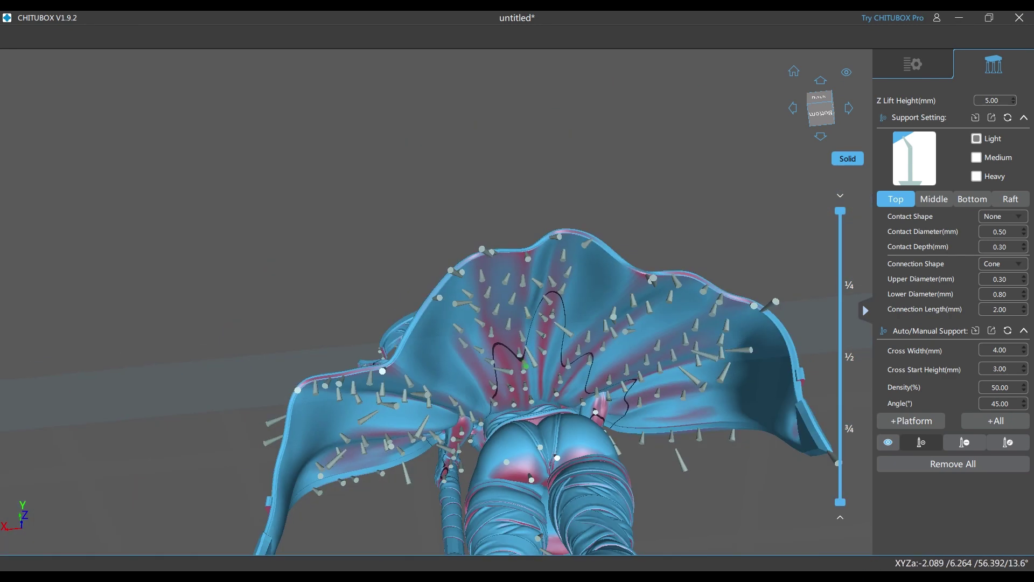
mouse_move(529, 340)
right_down()
mouse_move(512, 401)
mouse_move(537, 351)
right_up()
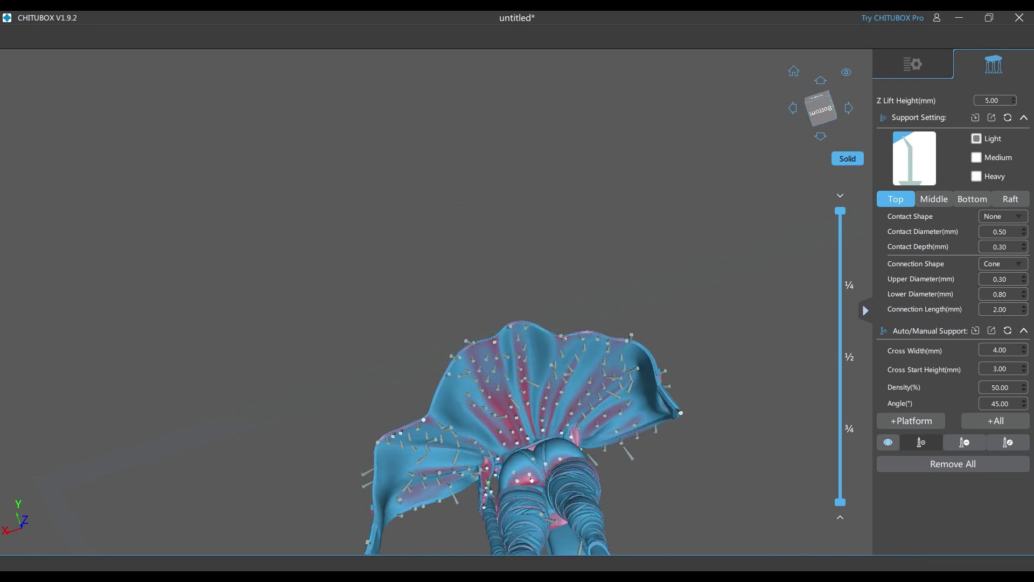
right_drag(502, 491, 654, 531)
scroll(652, 479, down, 5)
right_drag(652, 477, 670, 508)
drag(669, 508, 641, 454)
right_drag(641, 454, 713, 261)
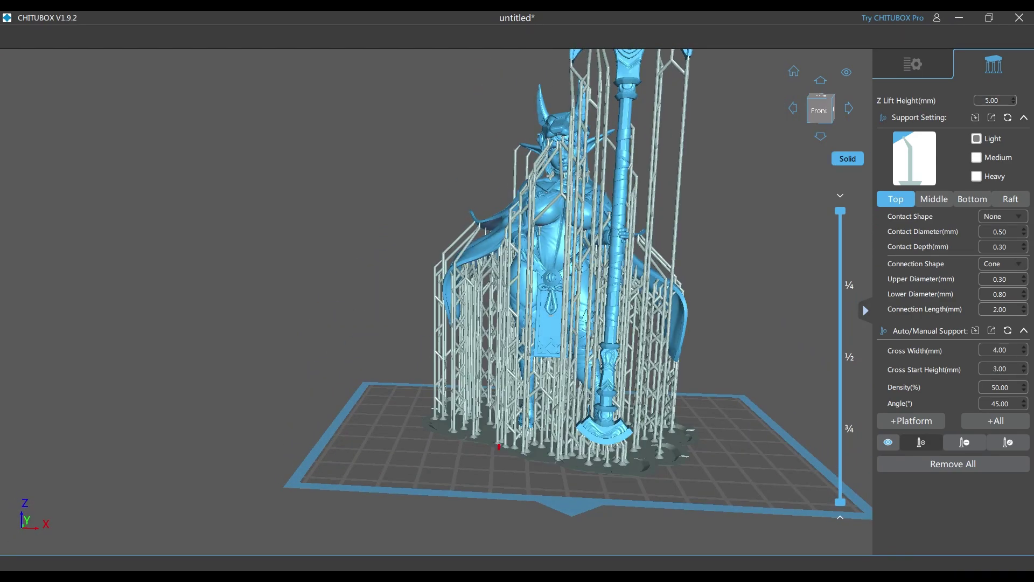
middle_drag(607, 455, 499, 469)
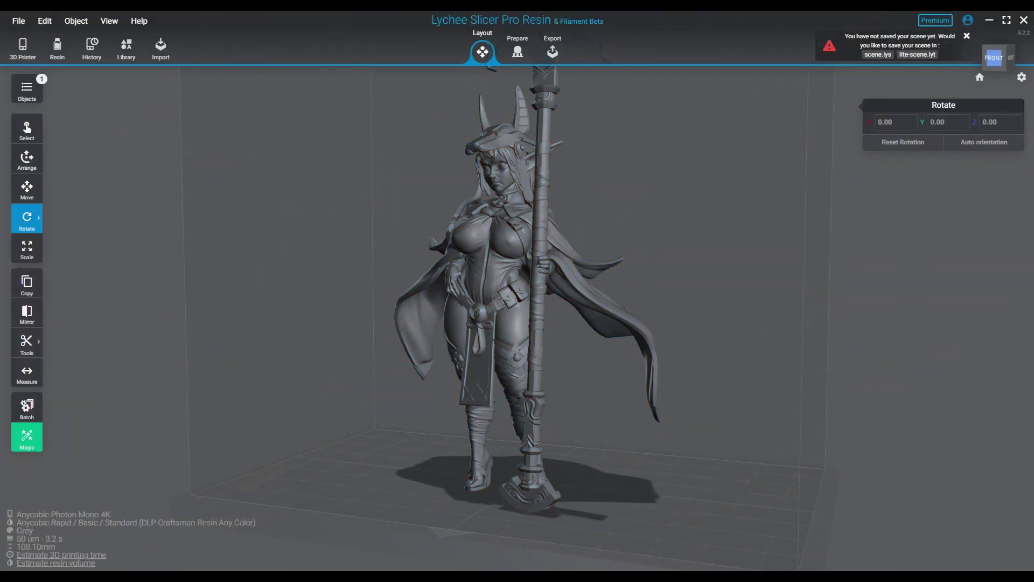
Switch to Lychee Slicer, start preparing the figurine for printing and give it a raft 0.50 mm thick at 100% scale
right_drag(501, 301, 550, 287)
right_drag(532, 152, 518, 157)
click(518, 49)
click(27, 159)
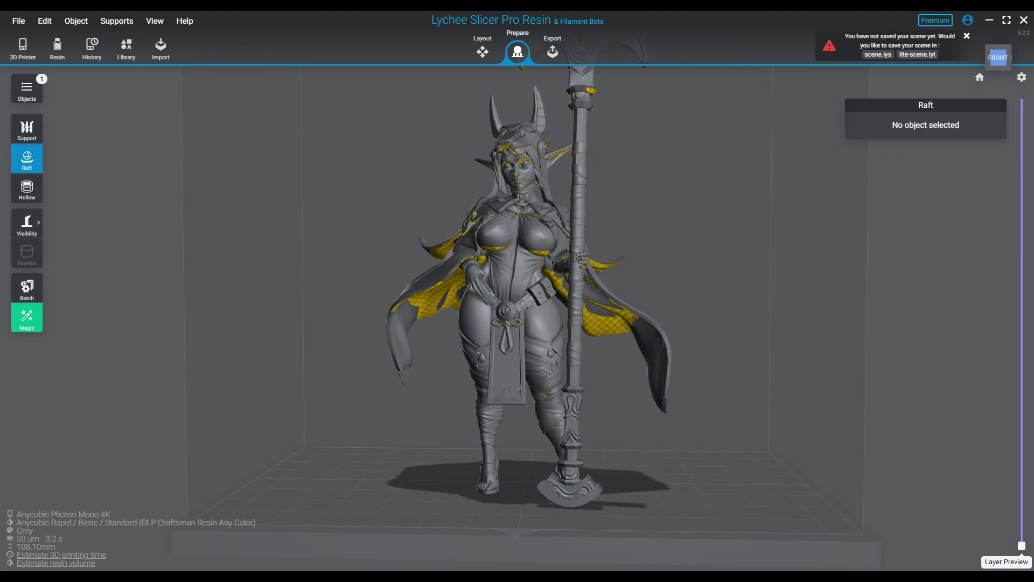
click(517, 258)
click(925, 161)
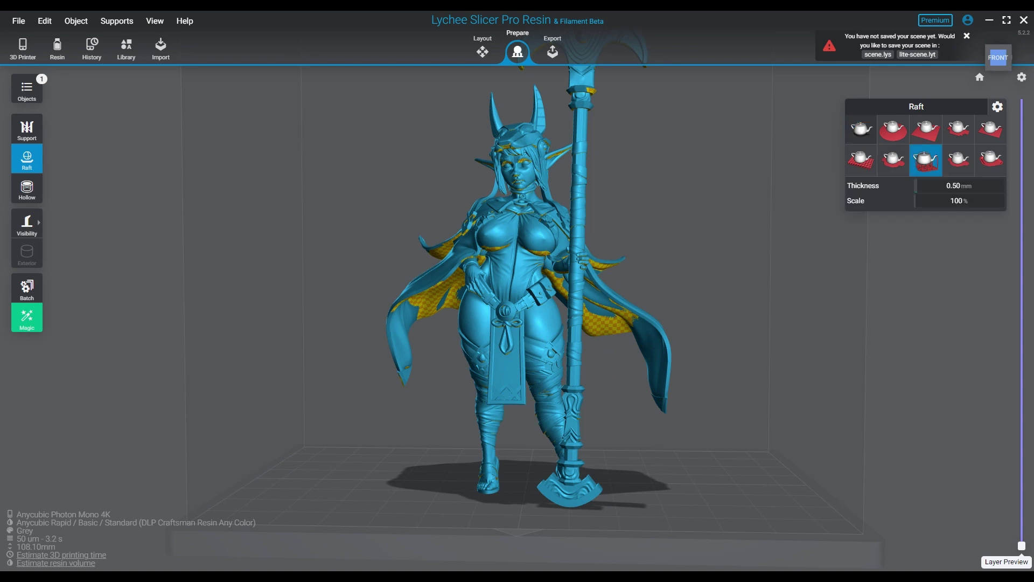
Generate automatic supports for the figurine with the Medium preset at Normal density
click(27, 130)
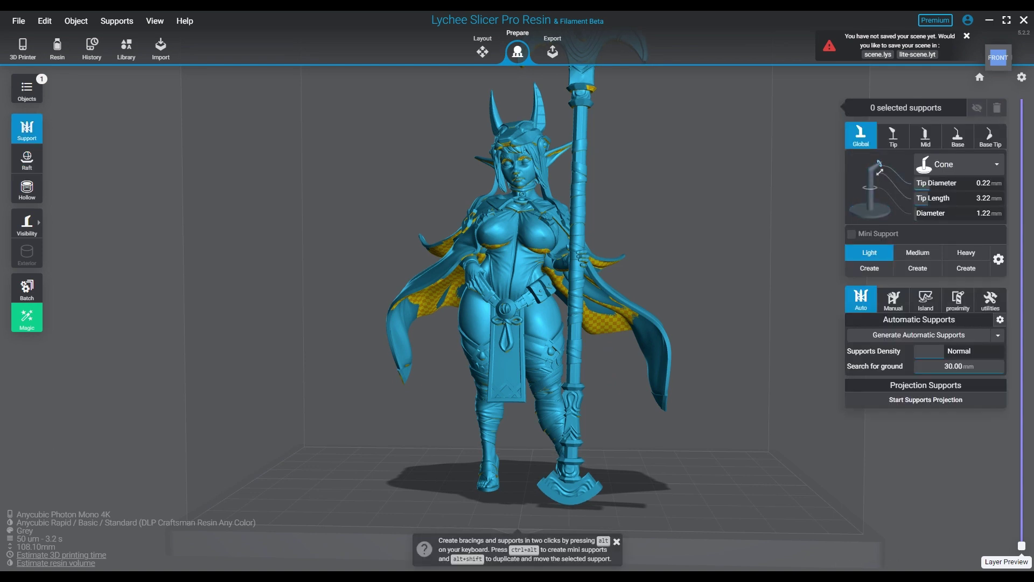
click(918, 253)
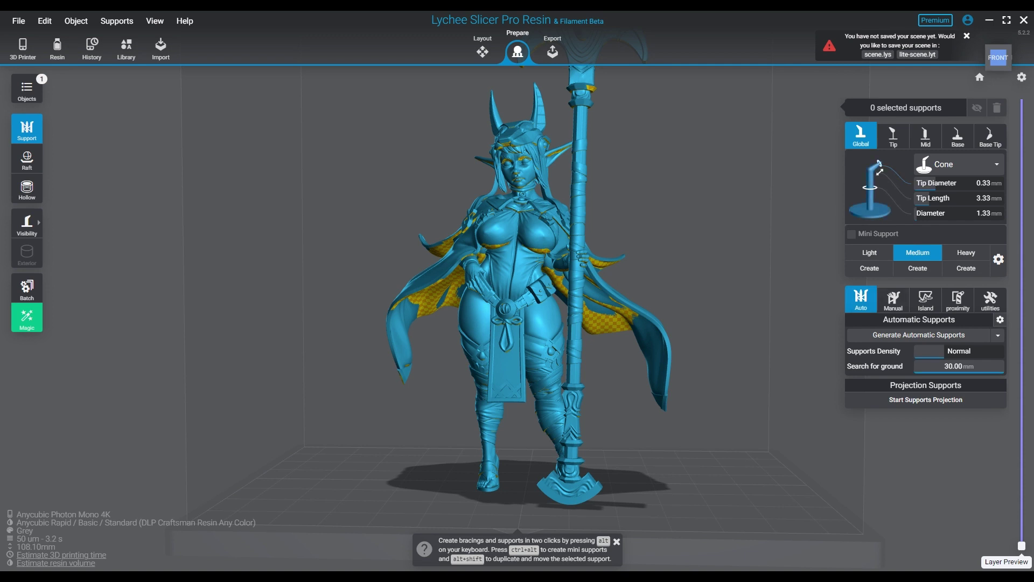
click(919, 335)
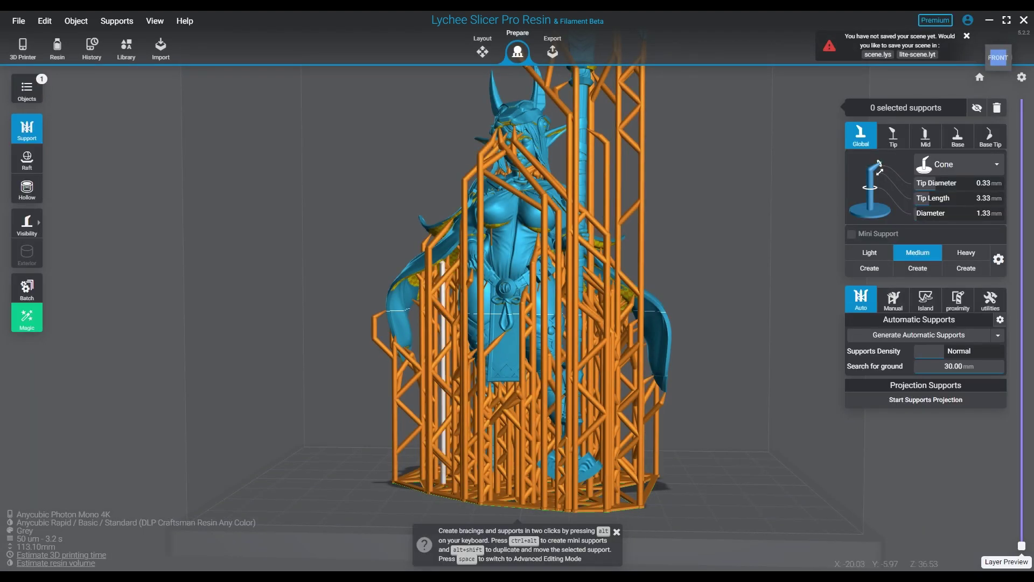
Examine the automatic medium supports around the figurine's head, cloak and staff from the side, back and front
right_drag(437, 329, 583, 343)
scroll(603, 269, up, 3)
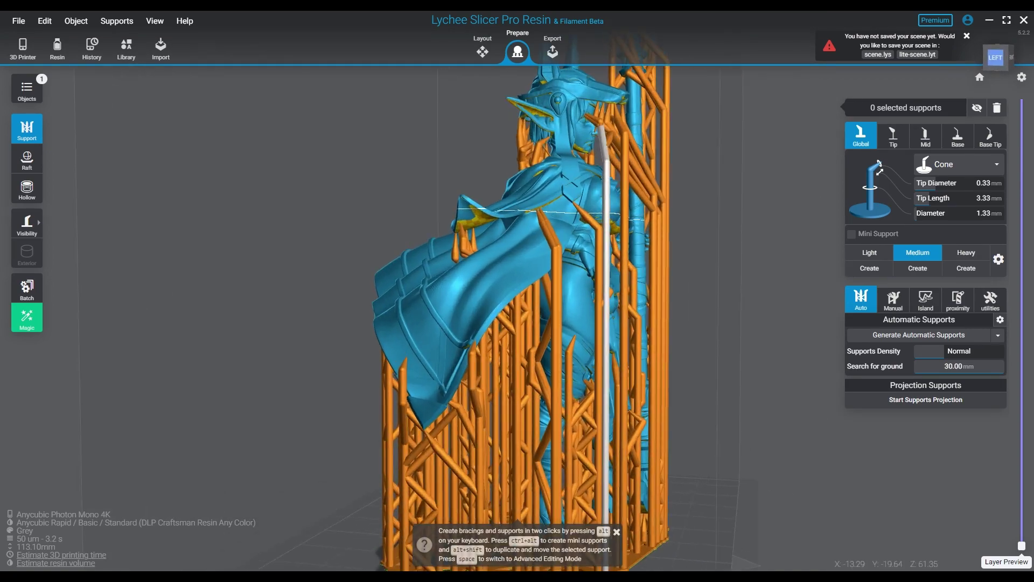
scroll(598, 283, up, 3)
right_drag(598, 283, 517, 269)
middle_drag(530, 254, 570, 360)
right_drag(570, 360, 826, 323)
scroll(458, 290, down, 6)
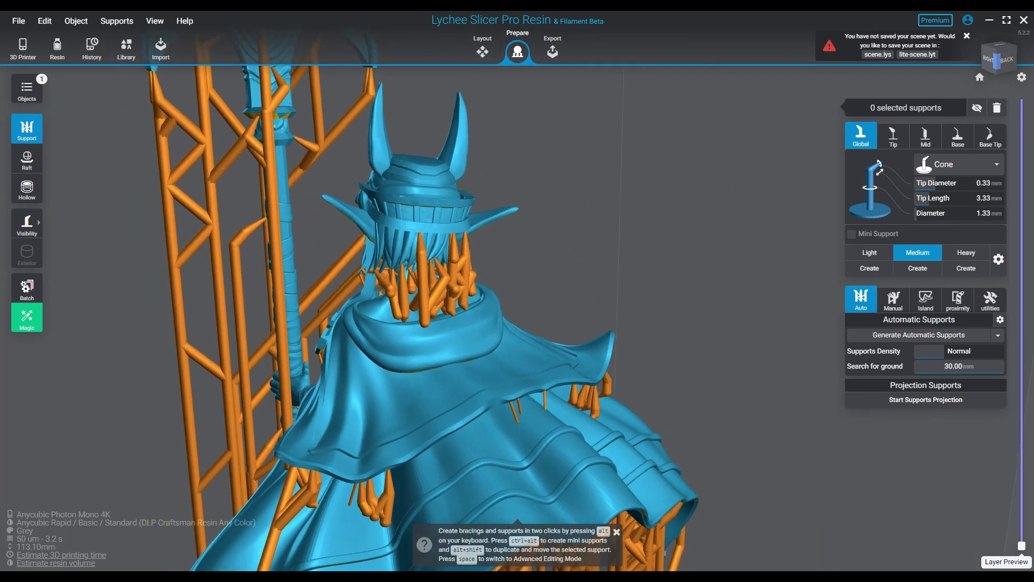
right_drag(455, 291, 242, 285)
middle_drag(668, 162, 399, 200)
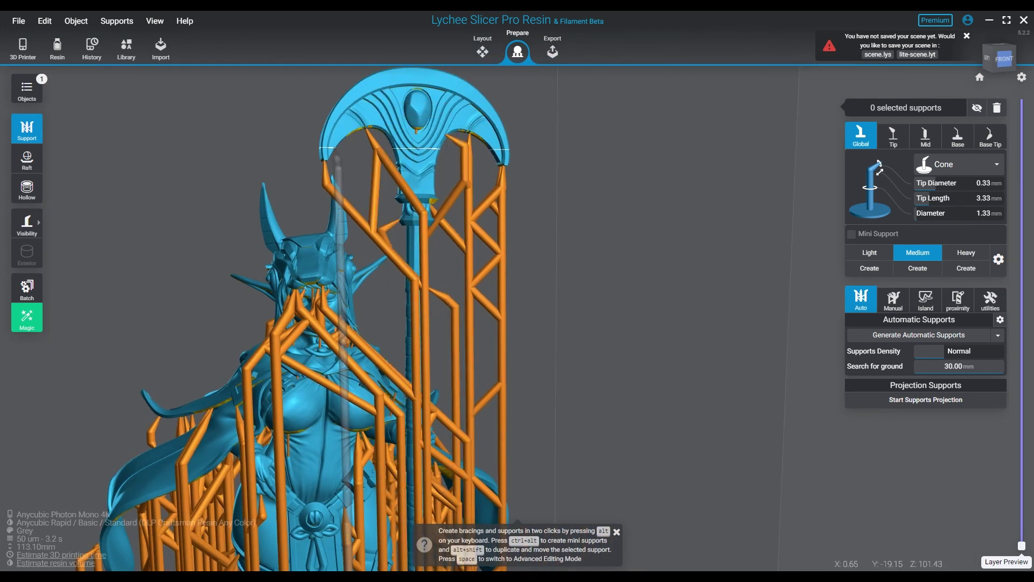
Select the group of supports beside the staff and examine the medium supports from the side, below and front
mouse_move(338, 145)
mouse_down()
mouse_move(372, 127)
mouse_move(399, 149)
mouse_move(453, 132)
mouse_move(503, 157)
mouse_up()
scroll(430, 215, down, 4)
mouse_move(503, 157)
right_down()
mouse_move(431, 216)
mouse_move(377, 167)
right_up()
middle_drag(484, 280, 434, 79)
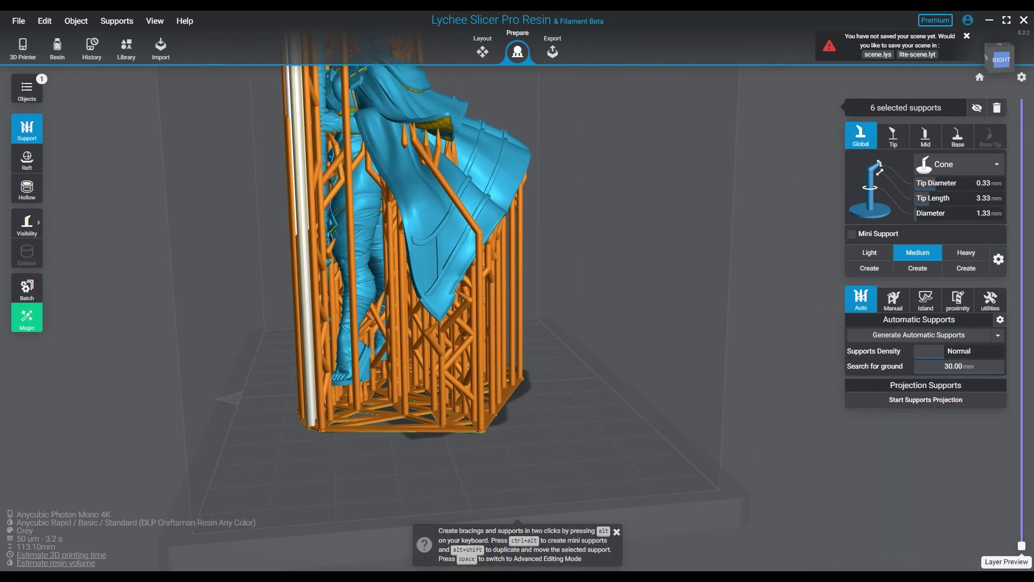
right_drag(433, 302, 431, 162)
middle_drag(485, 344, 280, 140)
right_drag(280, 161, 377, 140)
middle_drag(334, 162, 445, 272)
middle_drag(437, 194, 457, 274)
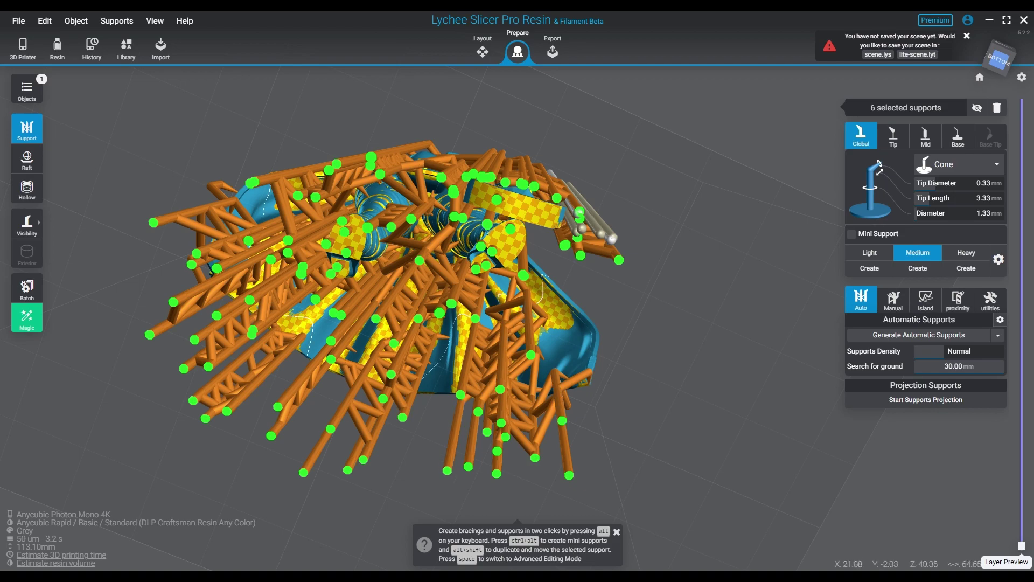
right_drag(603, 312, 604, 450)
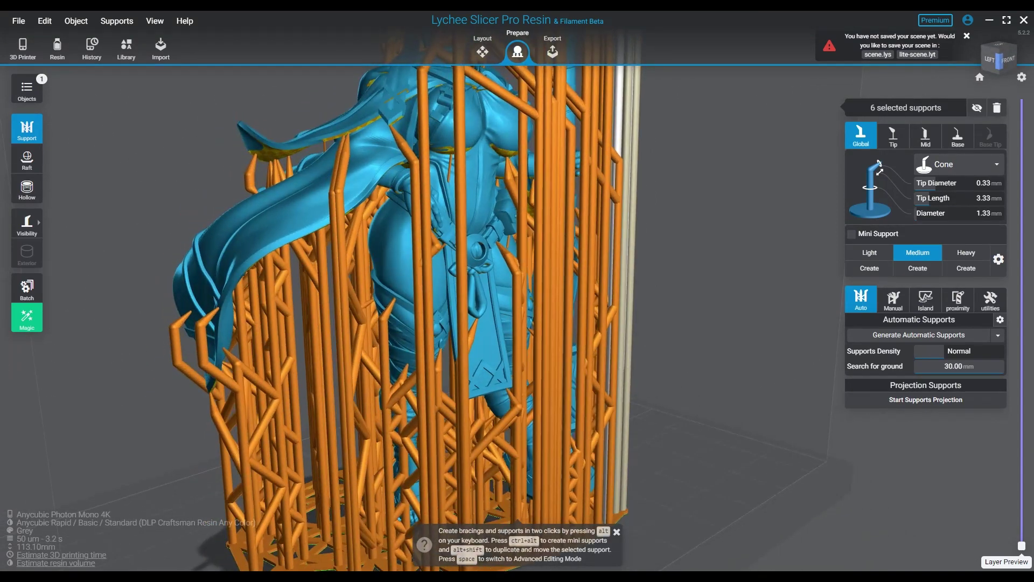
right_drag(377, 323, 477, 323)
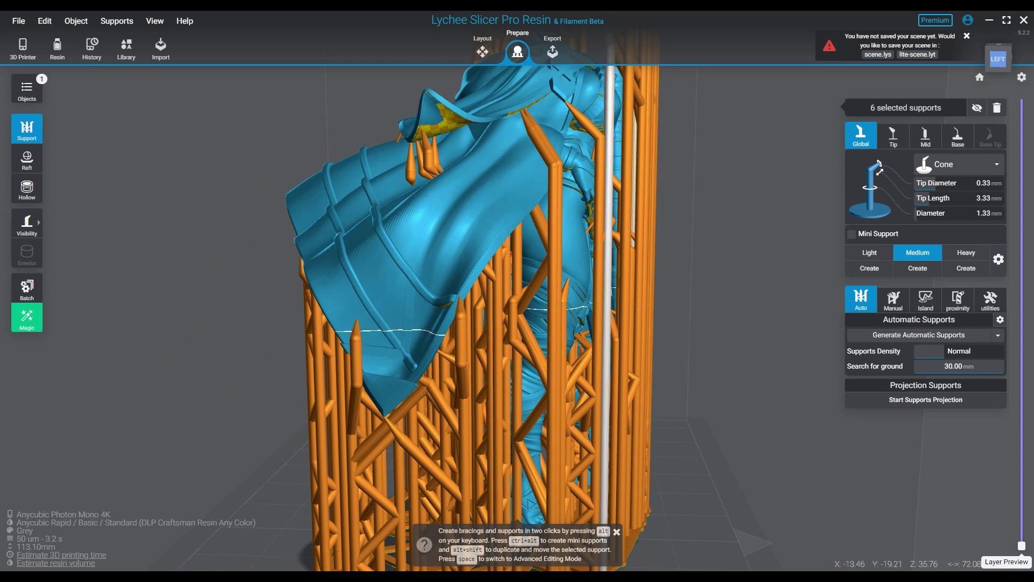
right_drag(517, 323, 361, 323)
middle_drag(361, 323, 407, 414)
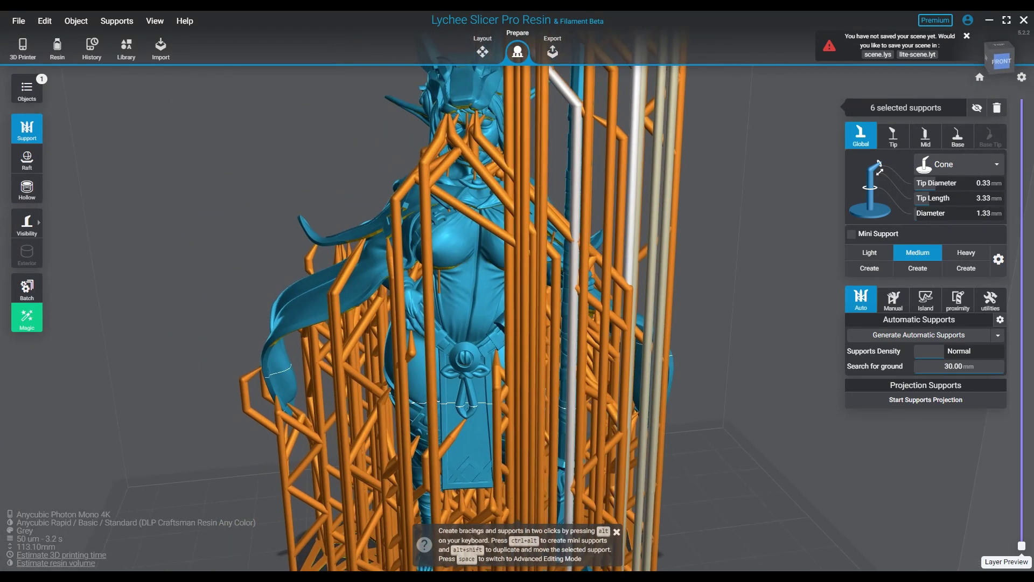
right_drag(407, 415, 379, 414)
right_drag(577, 404, 554, 414)
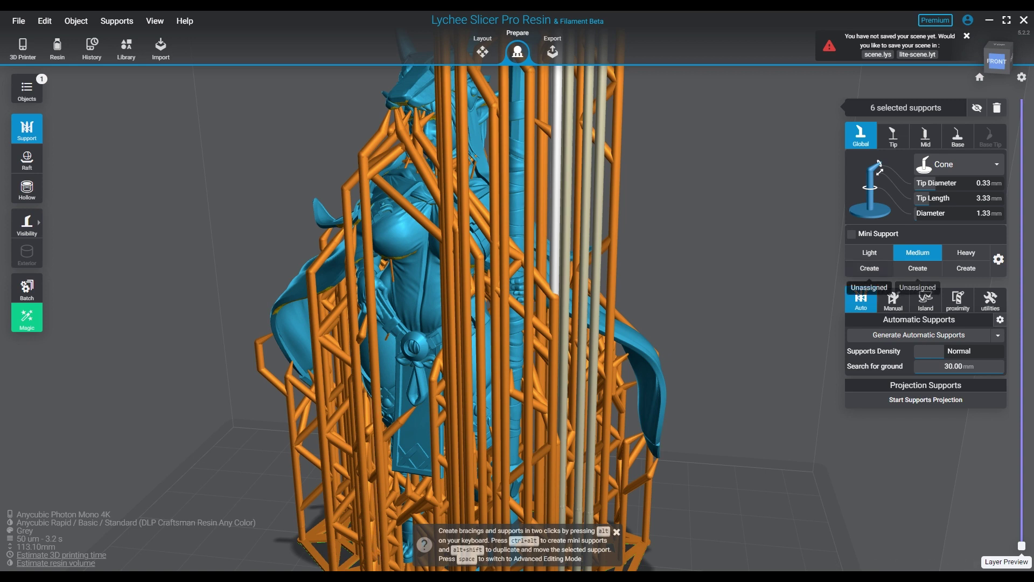
Regenerate the automatic supports with the Light preset, replacing the existing ones, and inspect them around the figurine
click(869, 253)
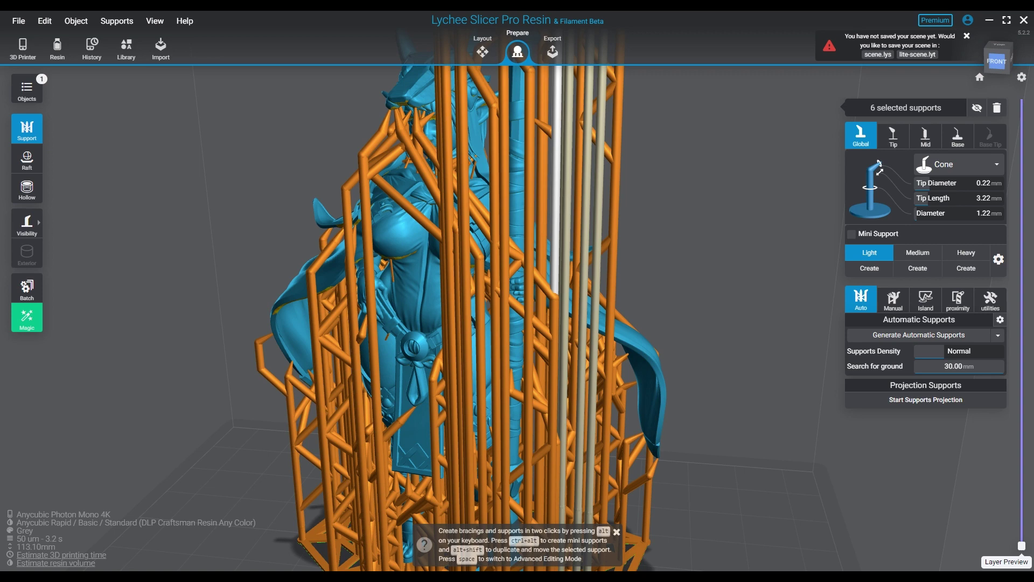
click(919, 335)
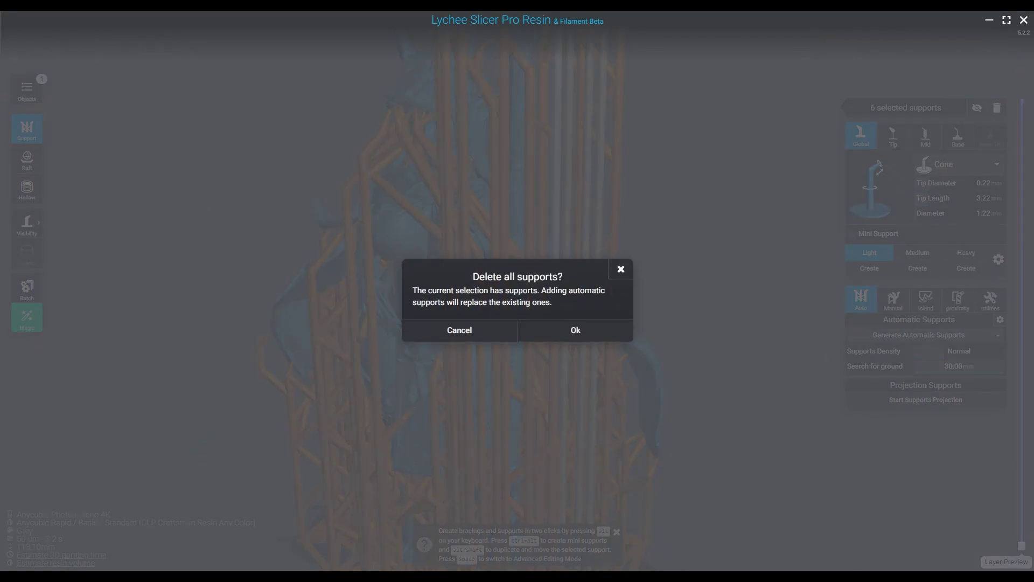
key(Return)
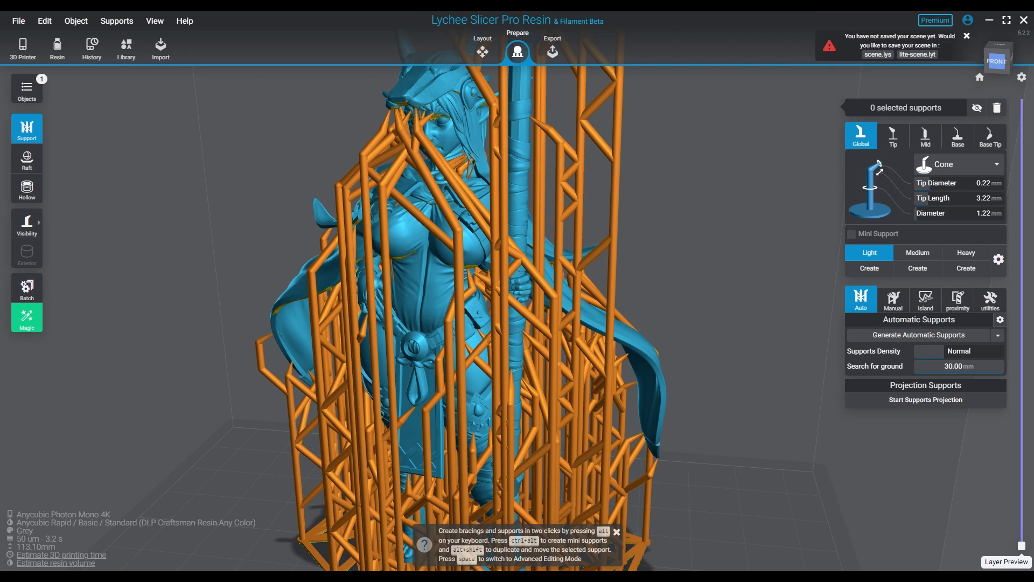
right_drag(421, 330, 484, 138)
right_drag(548, 361, 530, 517)
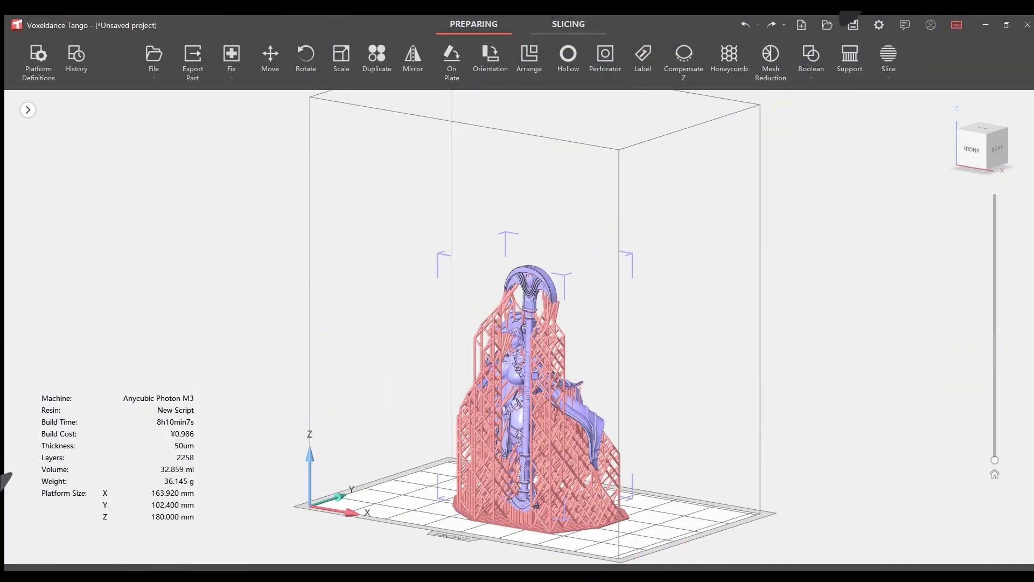
Switch back to Voxeldance Tango, deselect the figurine and examine its supports around the face, torso, staff head and base
key(Escape)
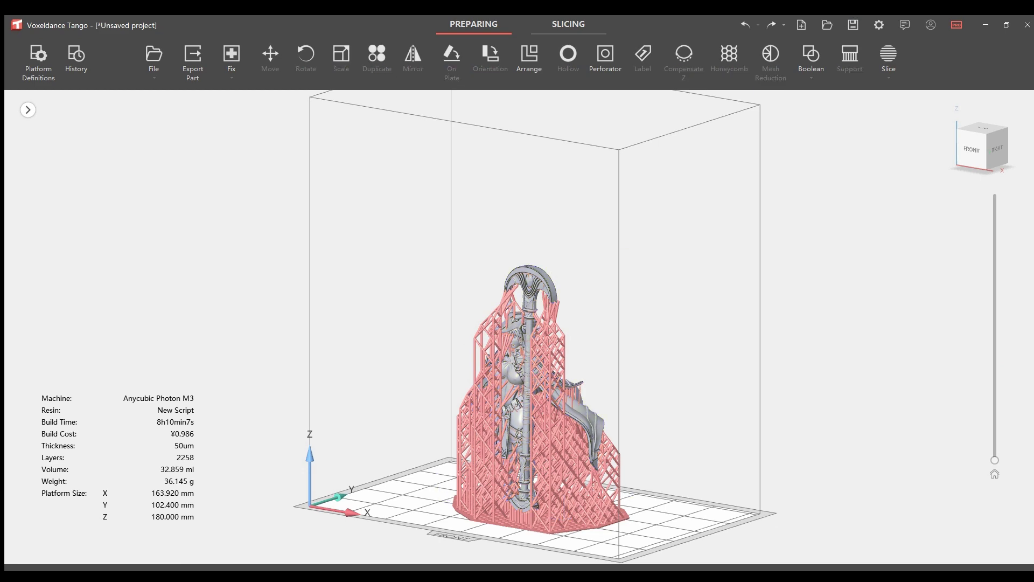
scroll(514, 384, up, 5)
right_drag(450, 326, 458, 301)
scroll(458, 301, up, 3)
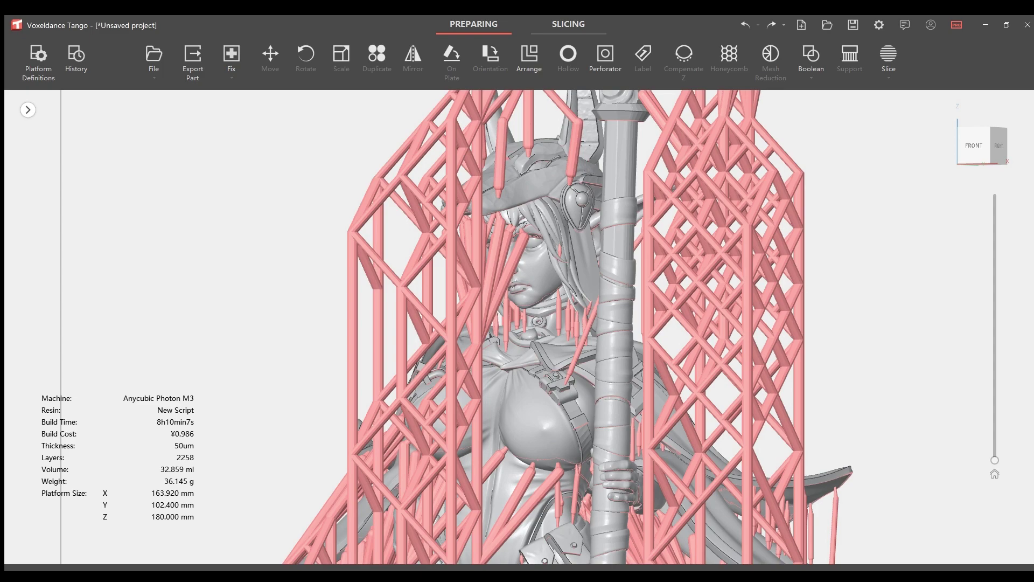
right_drag(458, 302, 506, 319)
scroll(507, 323, down, 4)
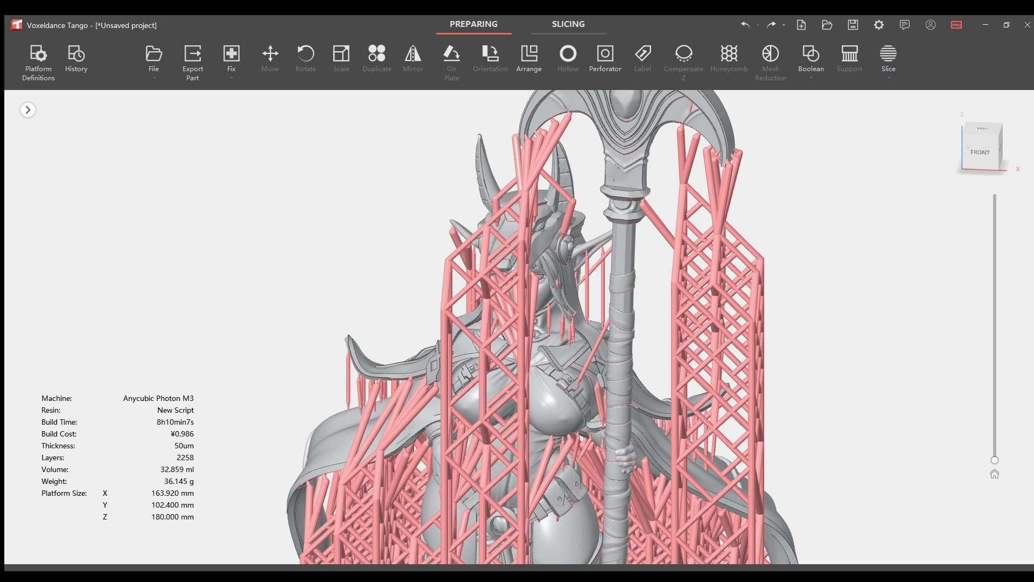
right_drag(687, 273, 706, 312)
right_drag(654, 342, 641, 299)
scroll(683, 316, down, 4)
middle_drag(641, 299, 603, 396)
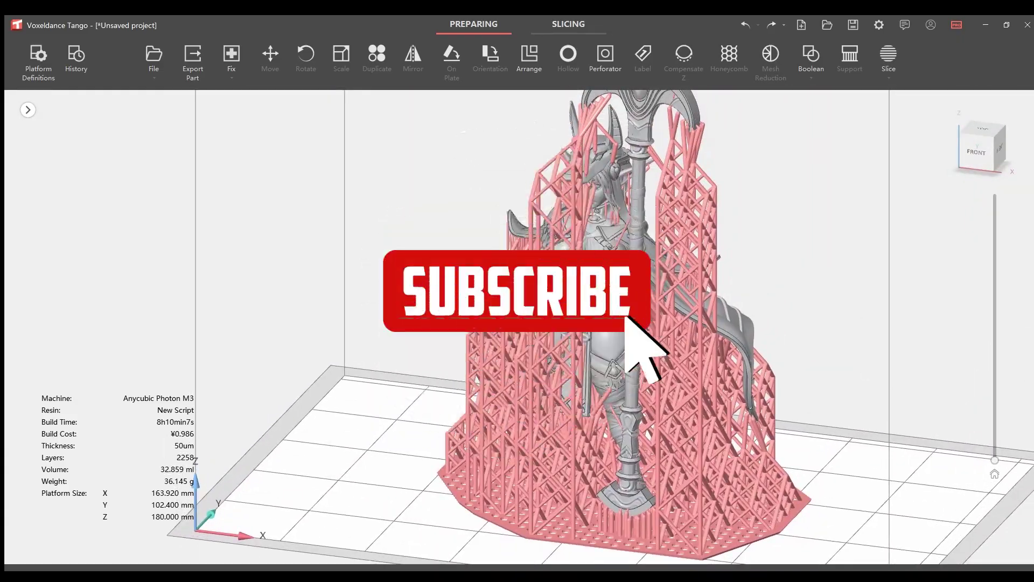